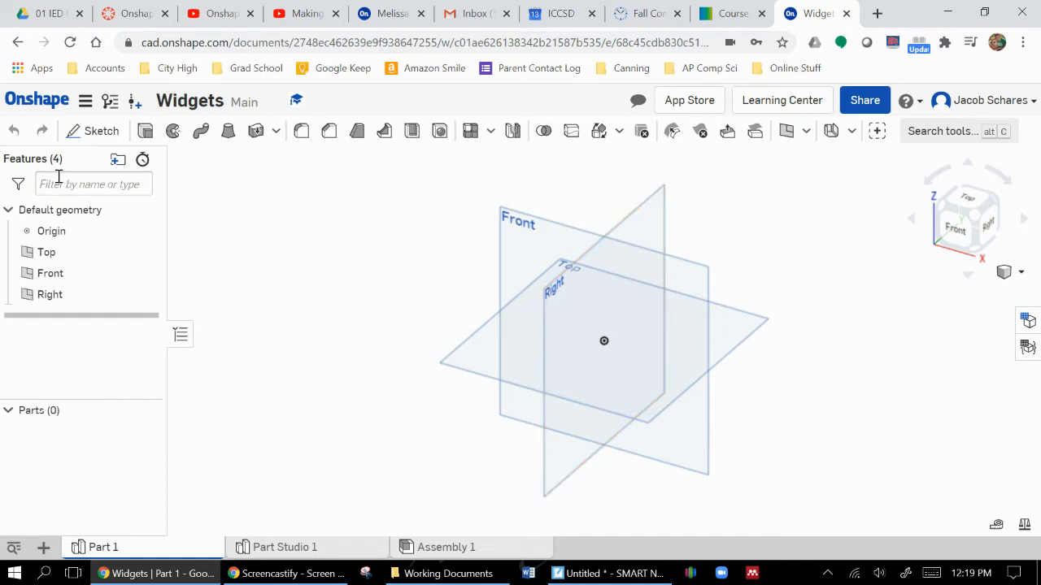
- Start a sketch on the Front plane and view it straight on from the front
click(87, 135)
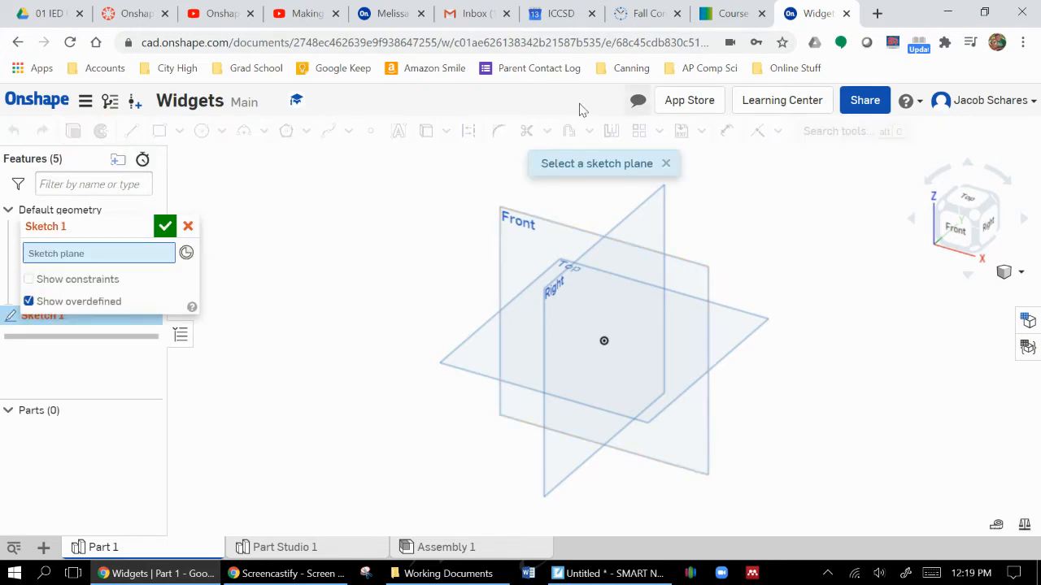
click(708, 283)
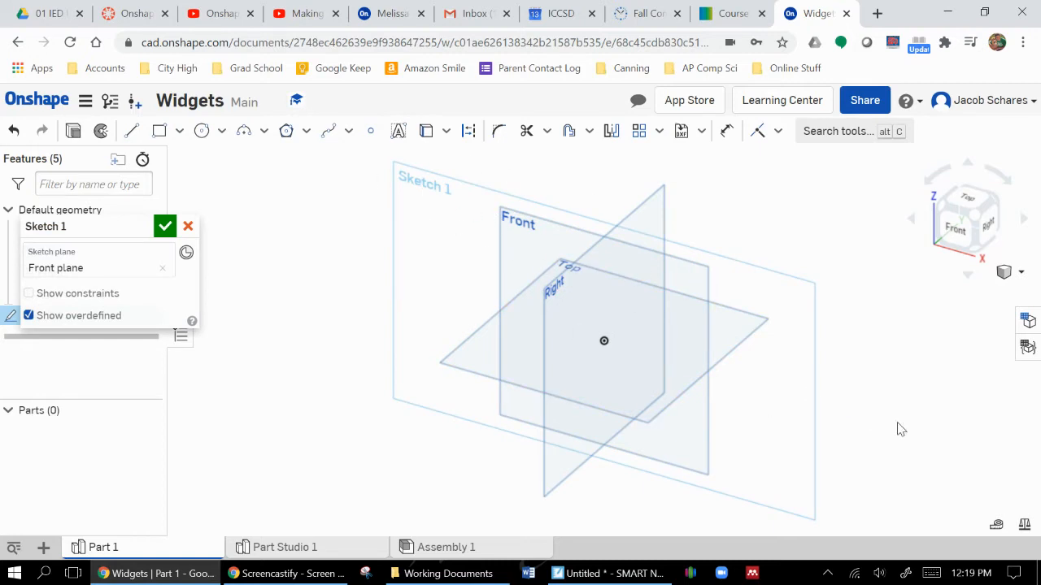
click(961, 233)
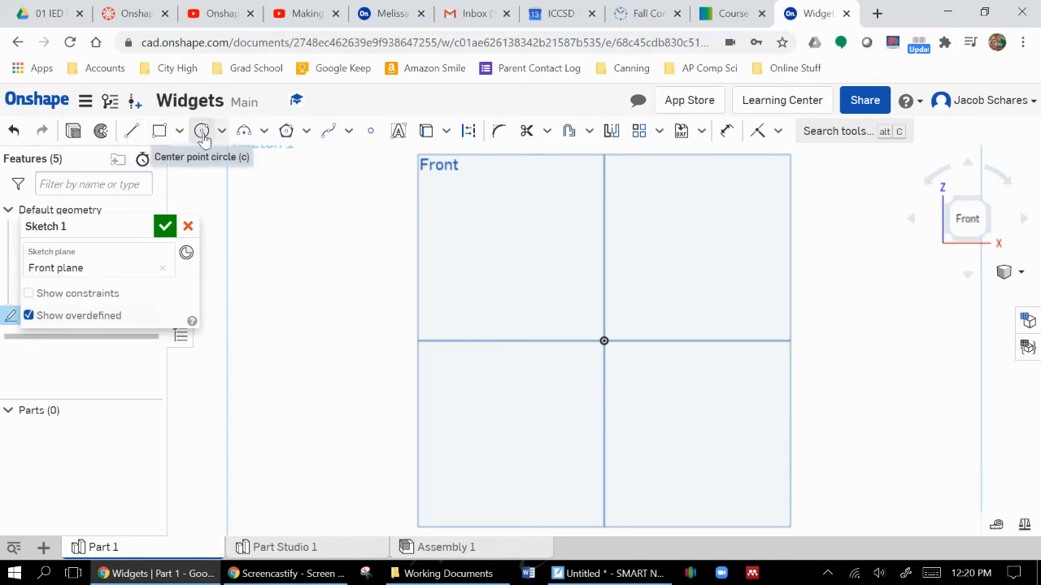
- Draw a closed eight-line hook profile up from the origin, about 1.93 in tall and 1.84 in wide, with a shorter right block
click(138, 131)
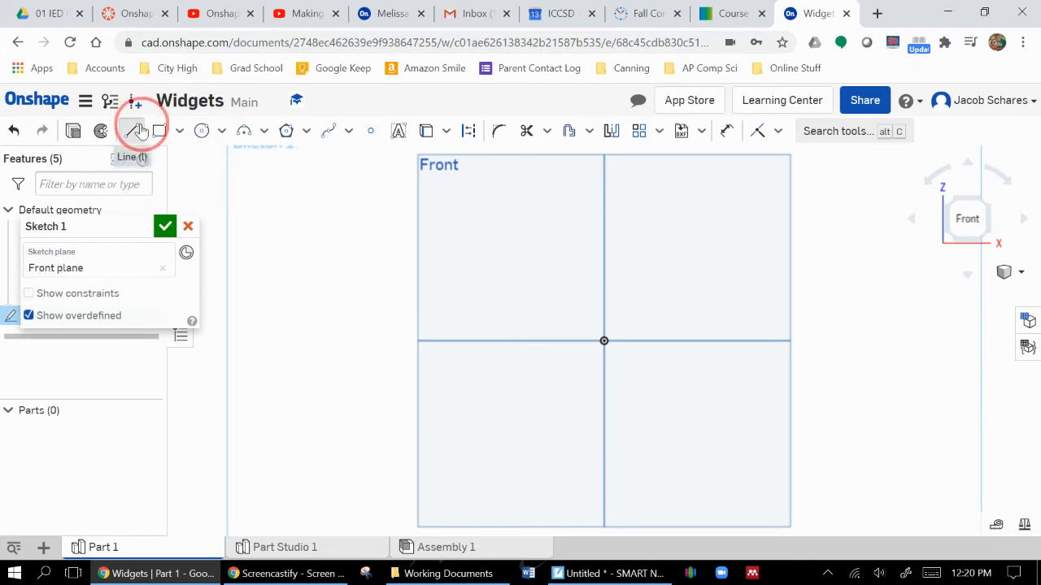
click(604, 342)
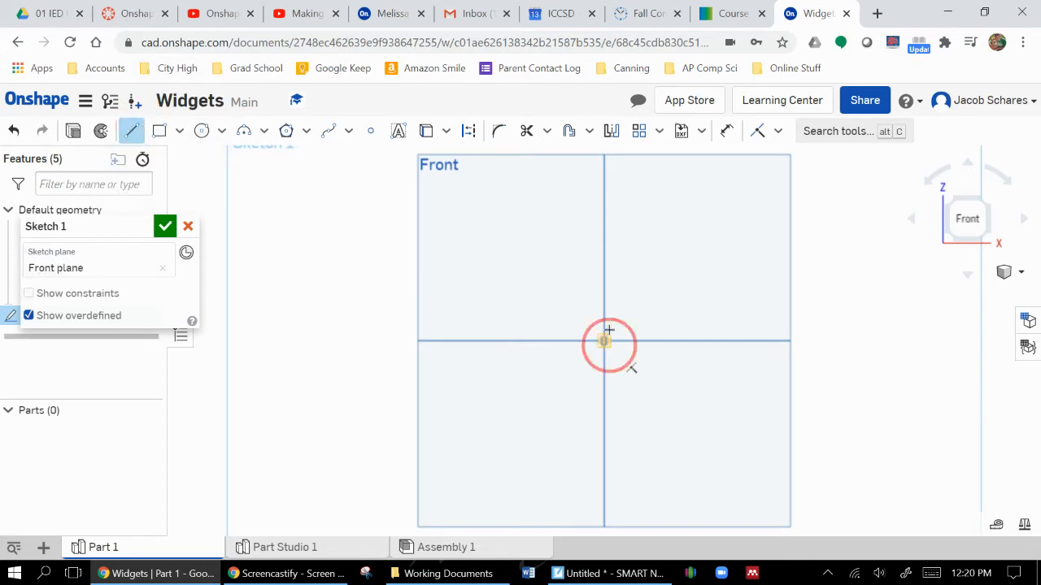
click(604, 221)
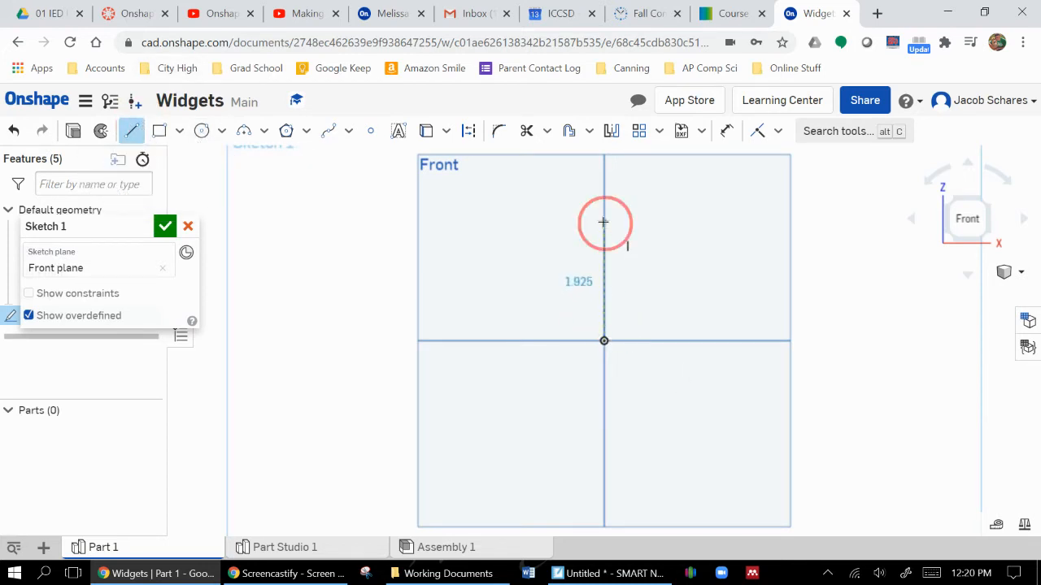
click(718, 221)
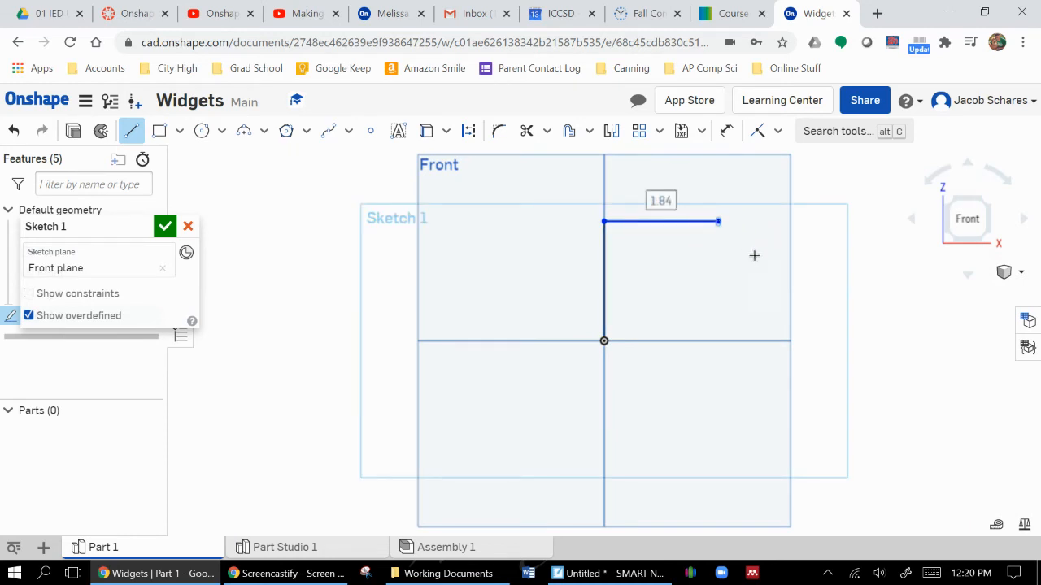
click(719, 299)
click(664, 299)
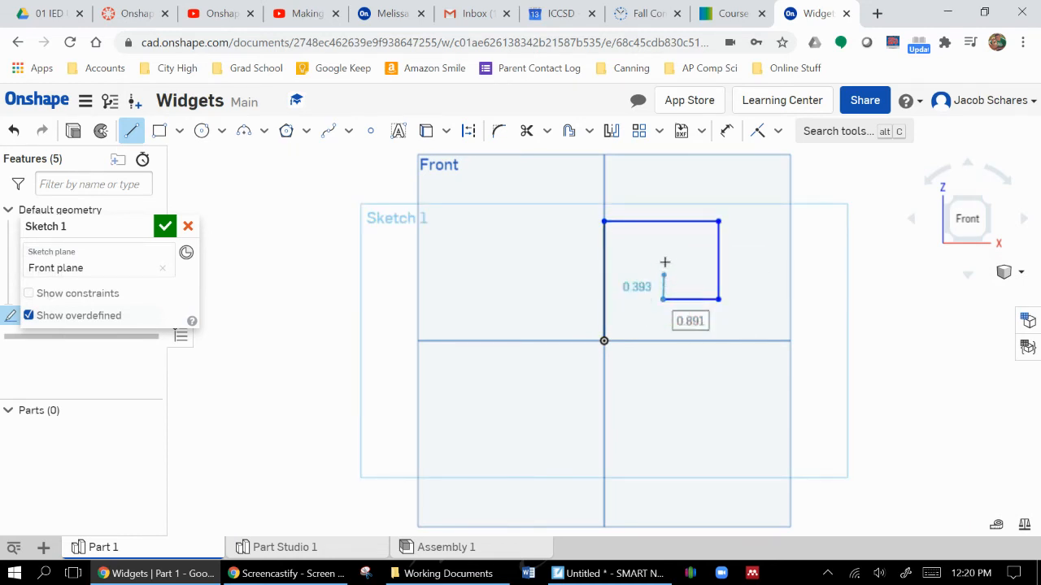
click(665, 259)
click(629, 258)
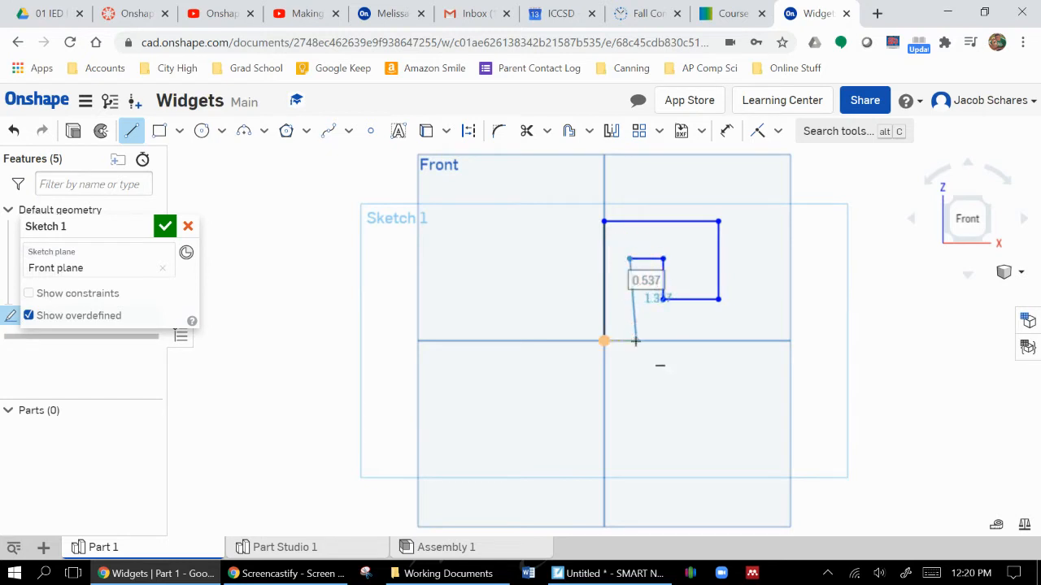
click(630, 340)
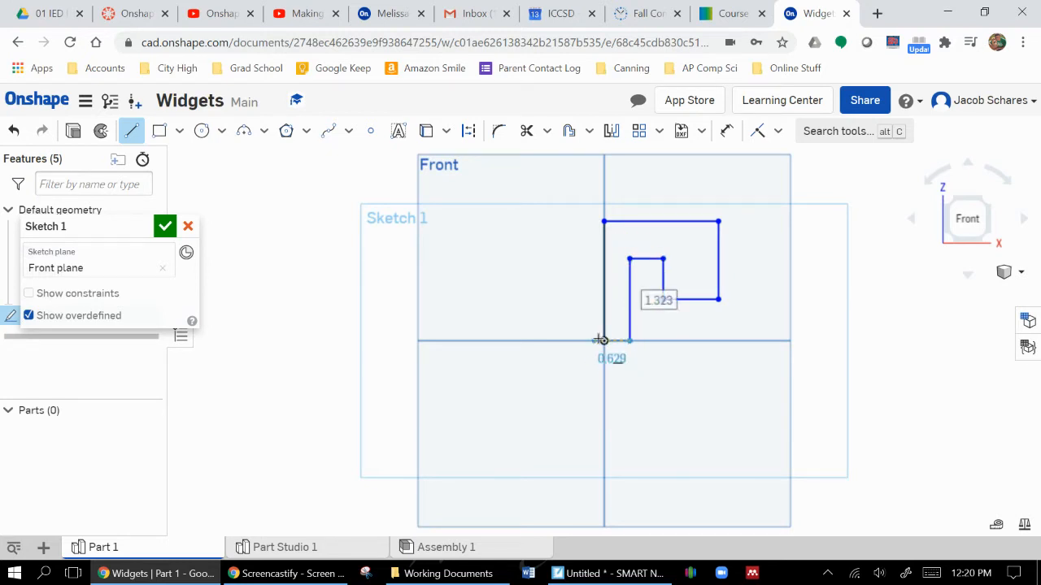
click(603, 340)
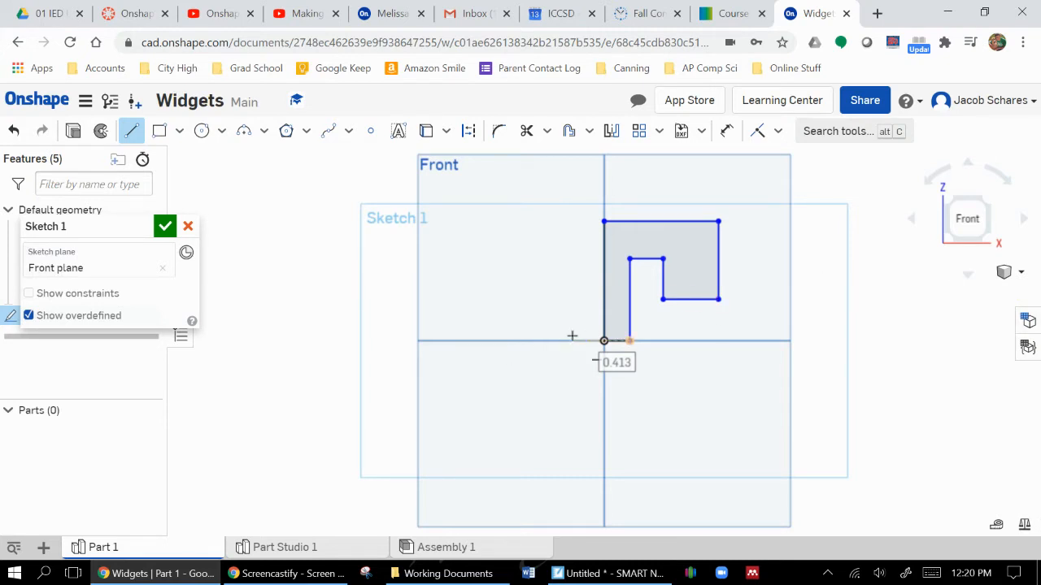
- Dimension the profile's full-height left edge and its top edge to 2 in each
click(728, 132)
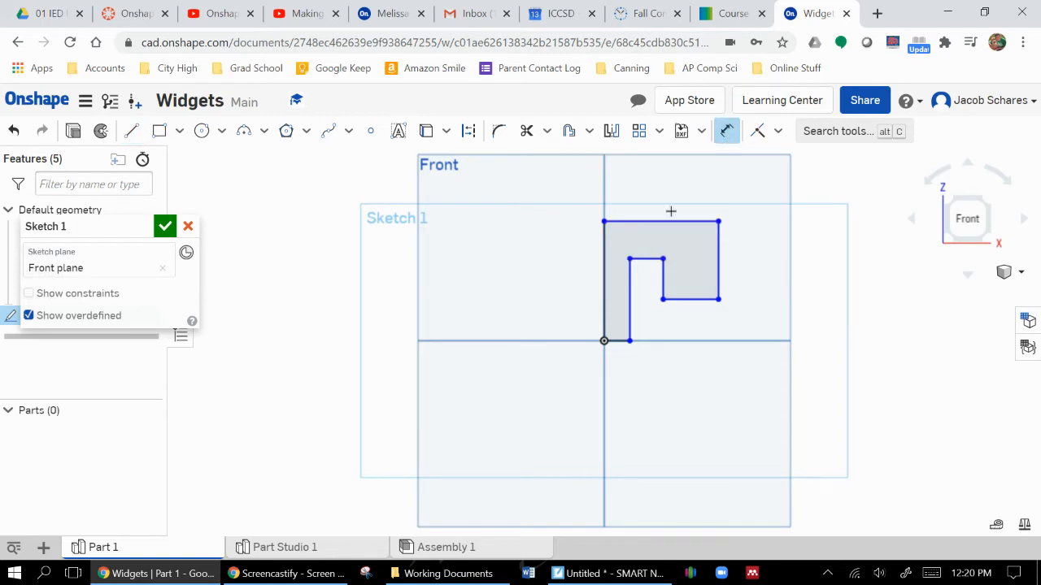
click(600, 242)
click(547, 274)
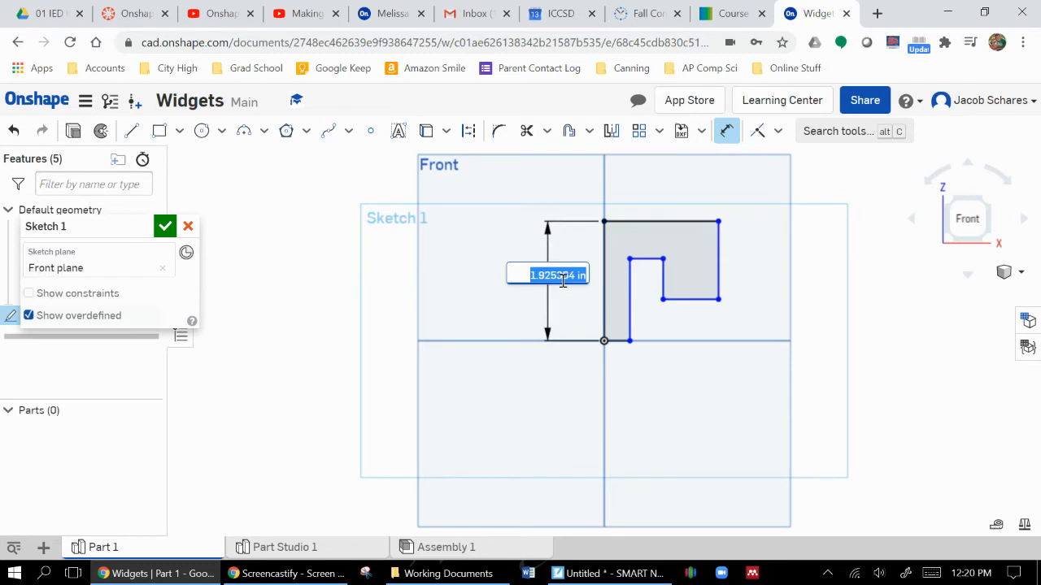
text(2)
key(Return)
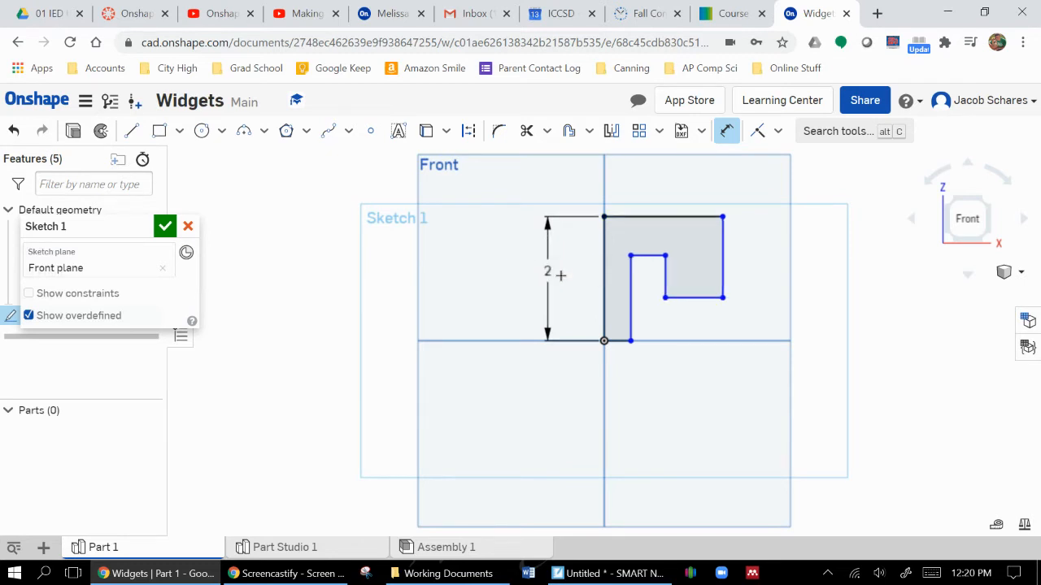
click(641, 217)
click(674, 178)
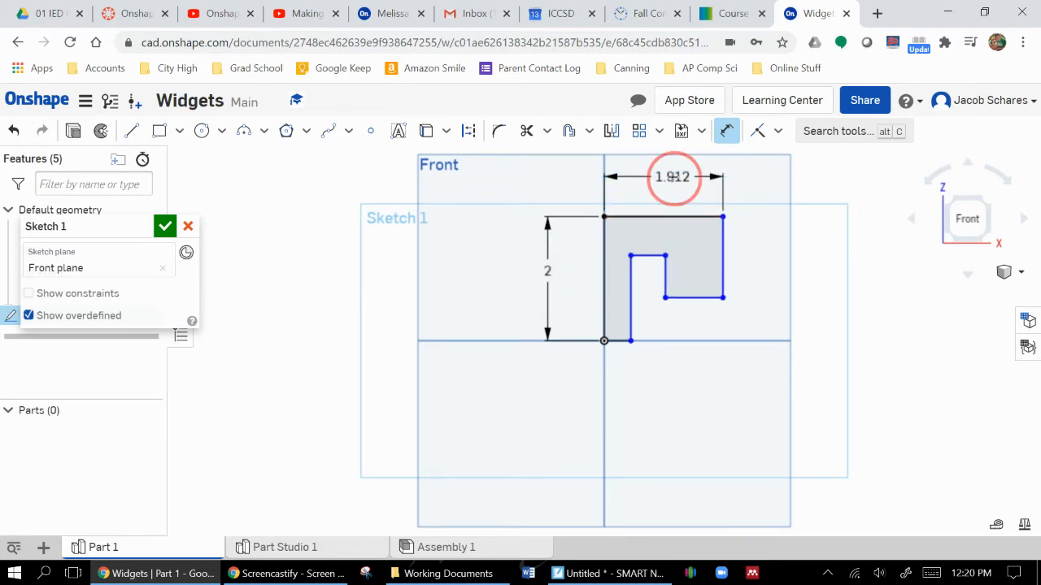
text(2)
key(Return)
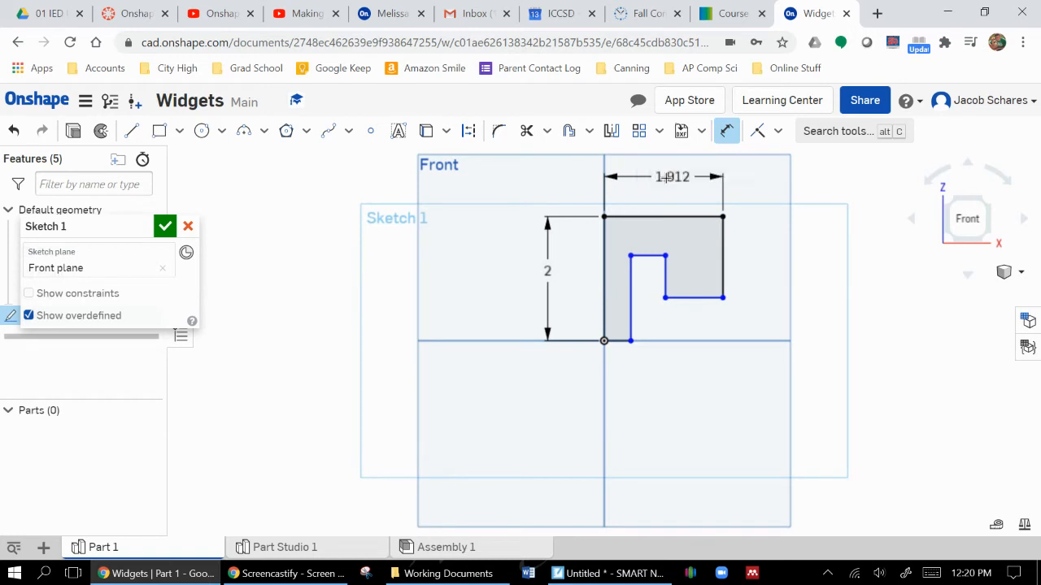
- Dimension the profile's outer right edge to 1.5 in and the notch's right edge to 0.75 in
click(728, 247)
click(772, 235)
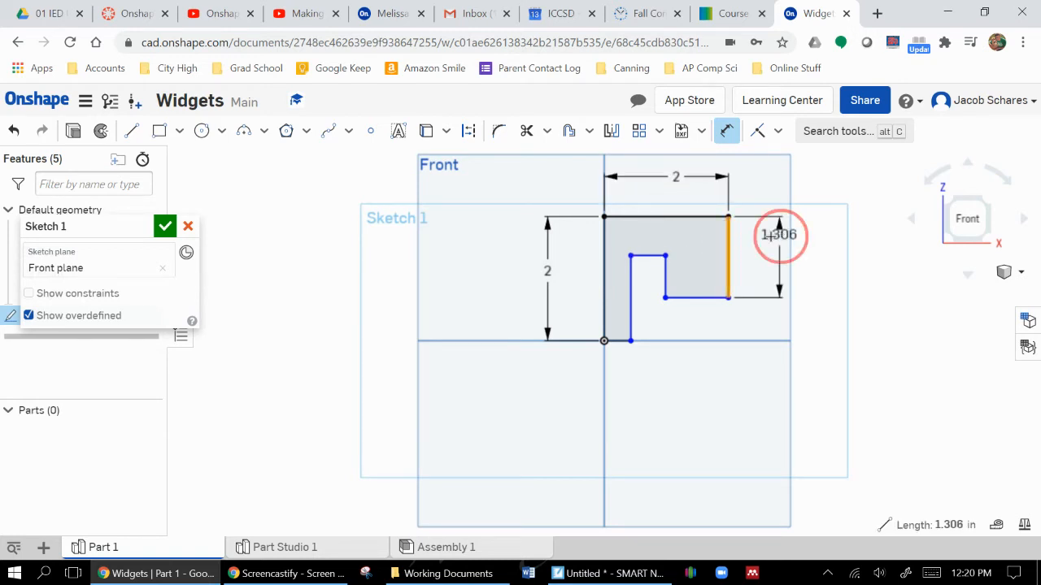
text(1.5)
key(Return)
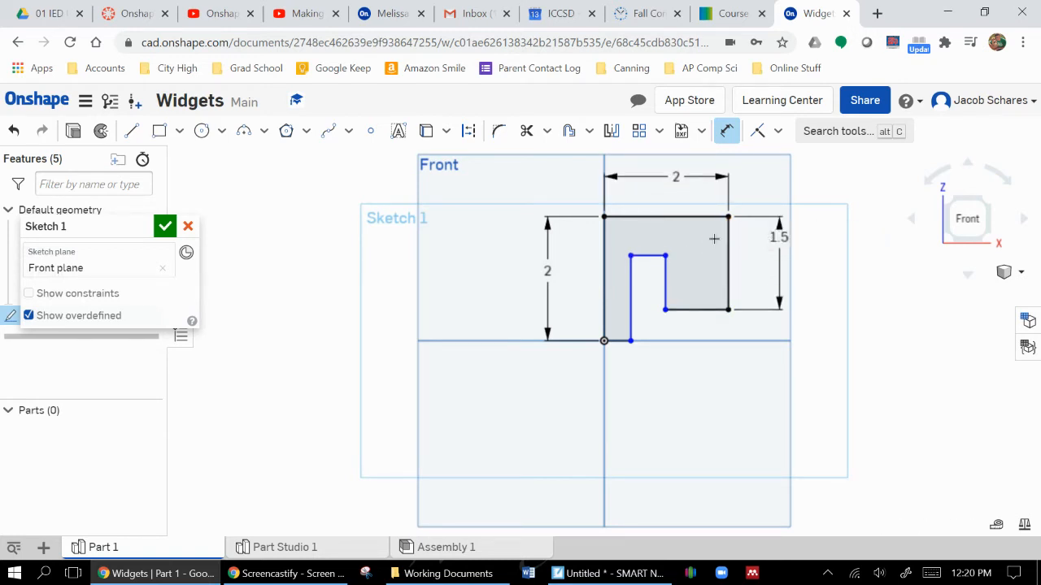
click(666, 277)
click(697, 274)
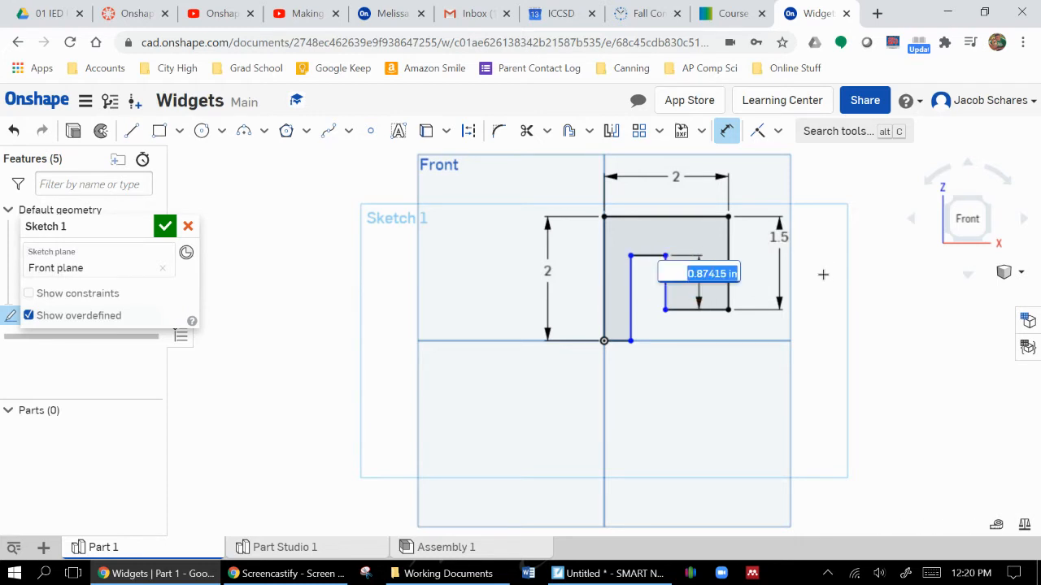
key(BackSpace)
text(.75)
key(Return)
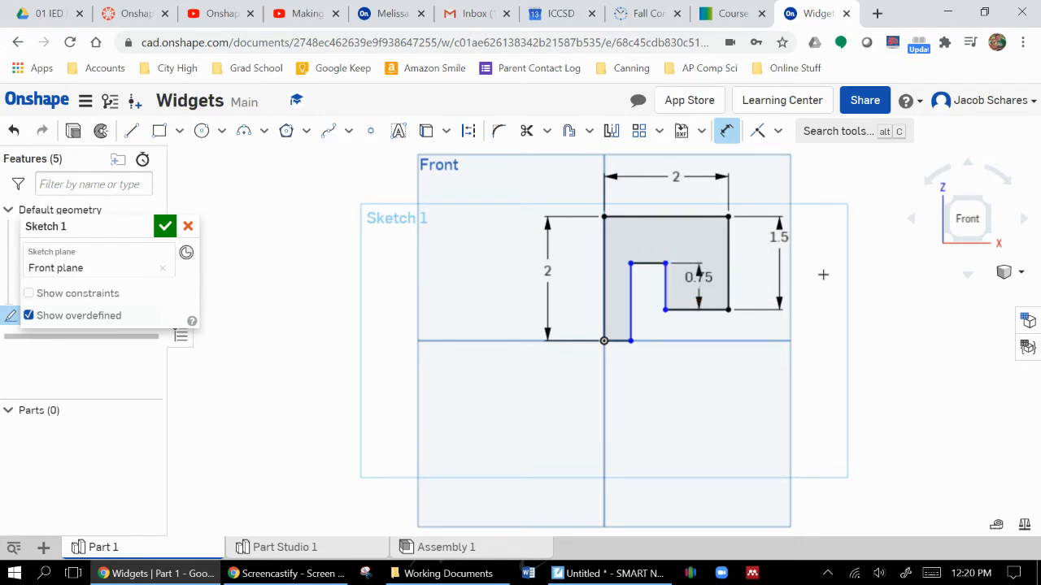
- Dimension the notch's top edge to 0.5 in and the narrow leg's bottom edge at the origin to 0.25 in
click(646, 265)
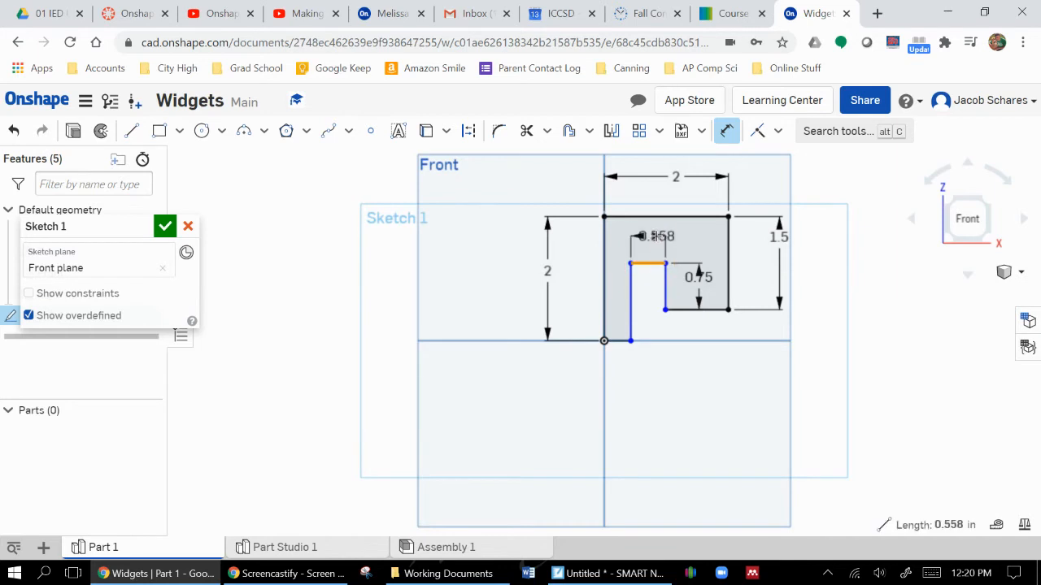
click(657, 235)
text(.5)
key(Return)
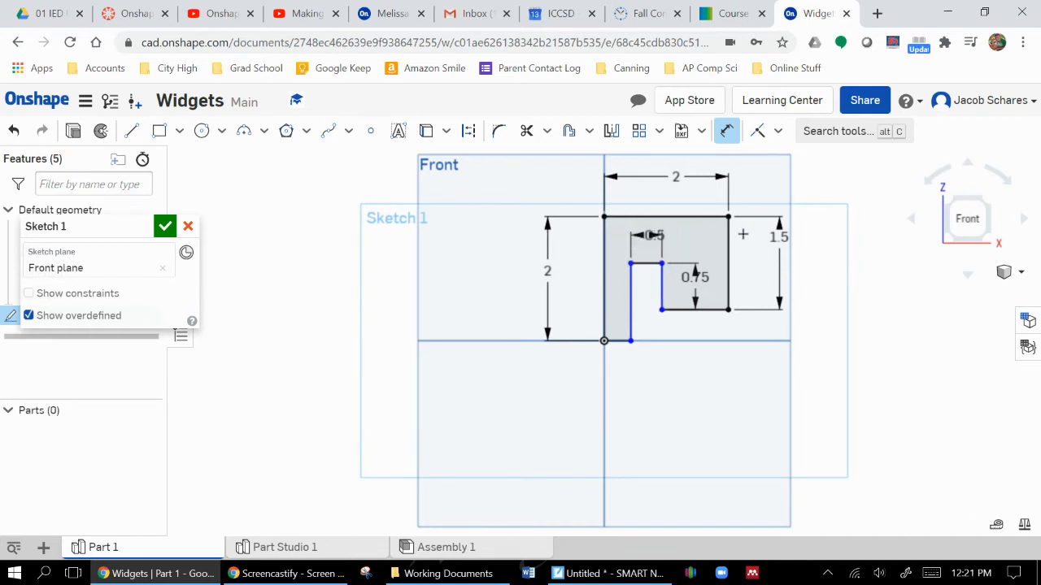
click(616, 340)
click(622, 382)
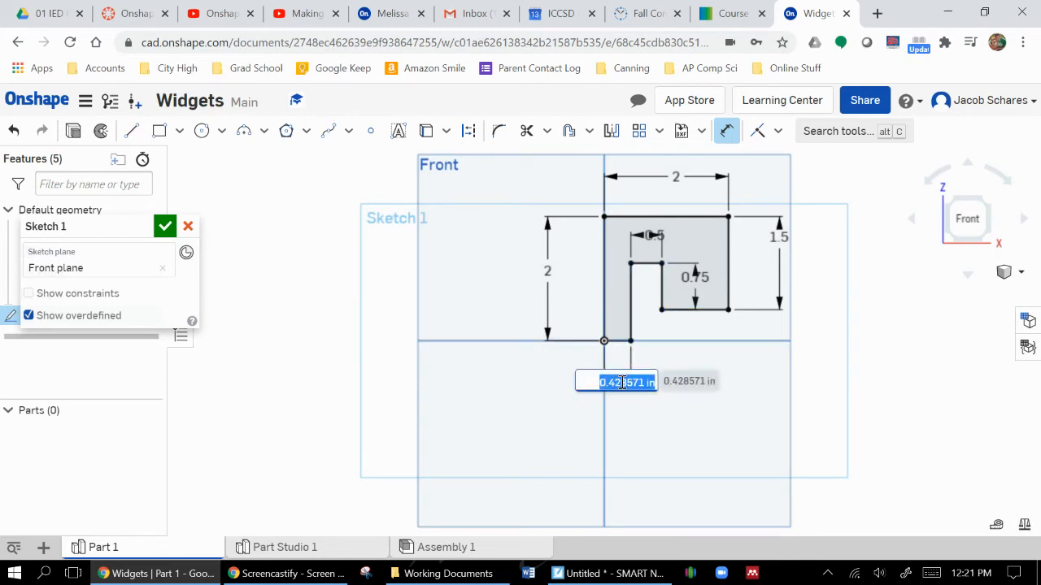
text(.5)
key(Return)
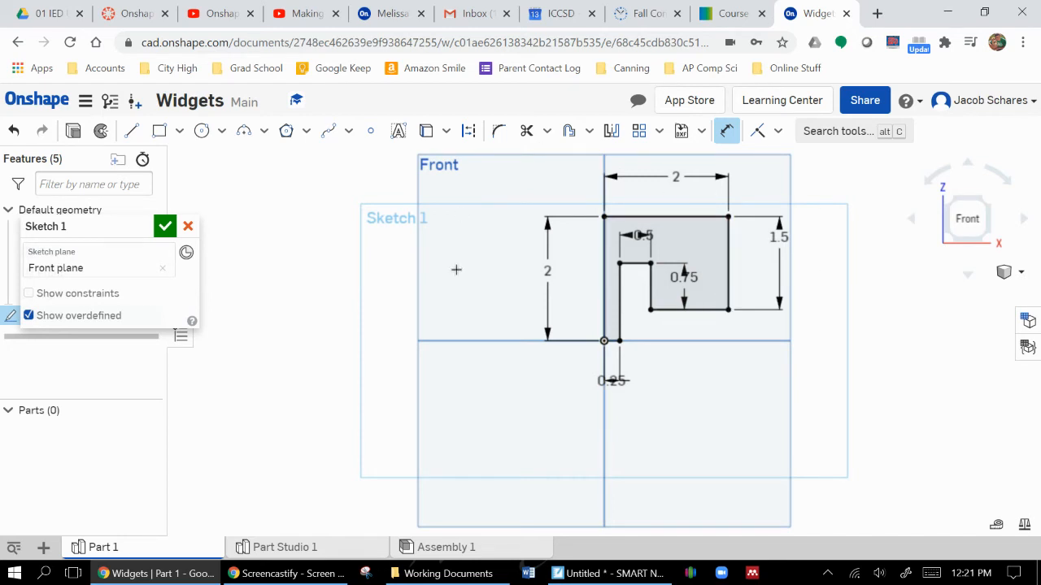
- Add a driven reference dimension below the bottom edge of the profile's wide right block
click(707, 309)
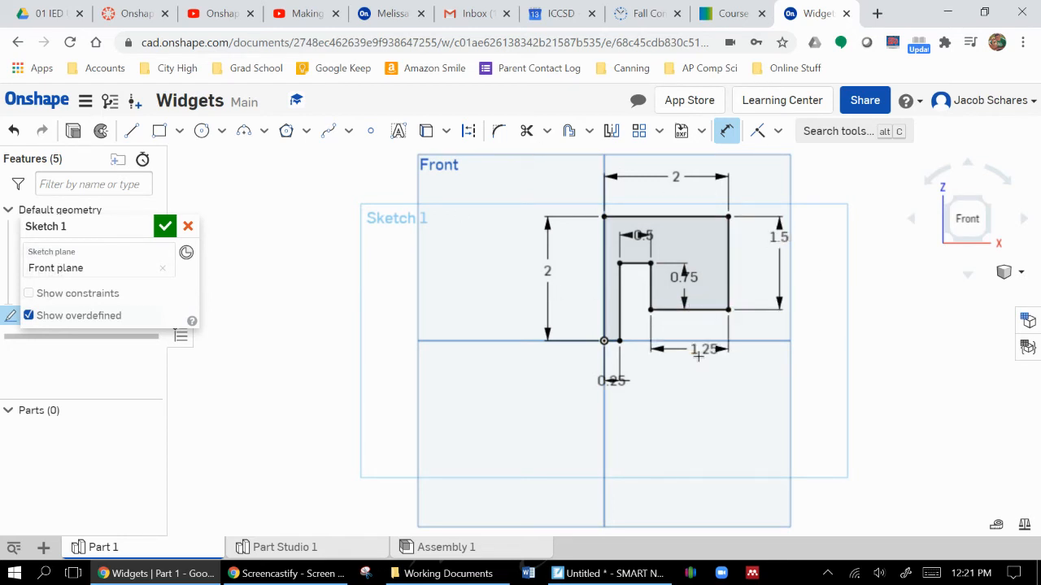
click(695, 366)
click(766, 386)
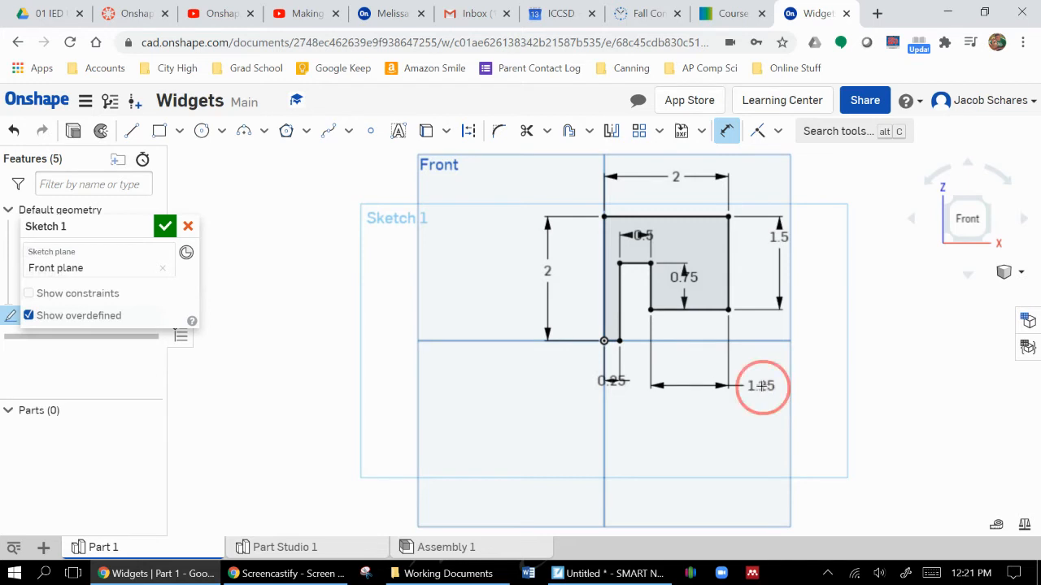
key(Return)
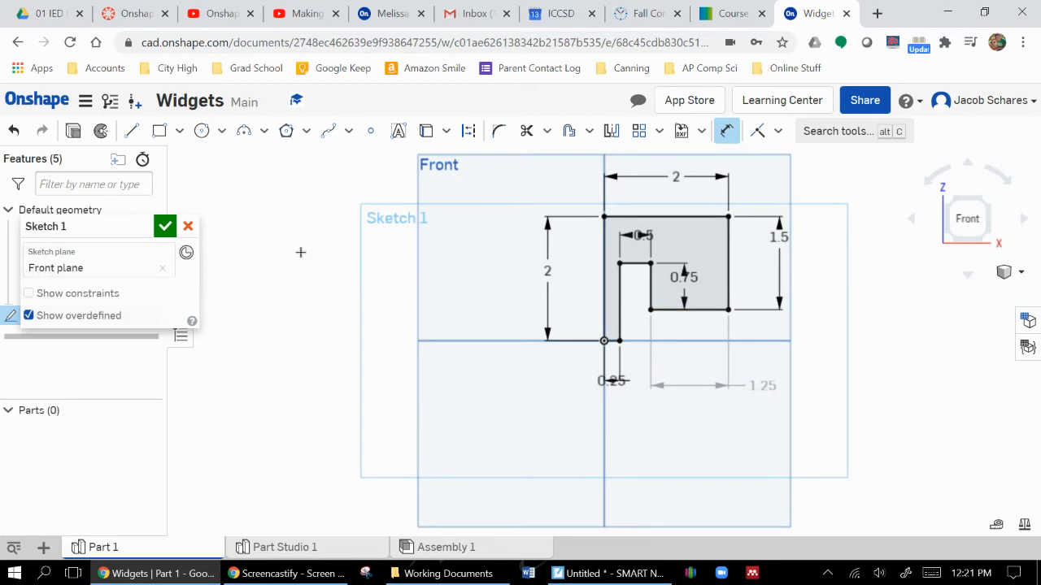
- Draw a corner rectangle from the origin toward the lower left, 2.5 in wide and 1.5 in high
click(160, 137)
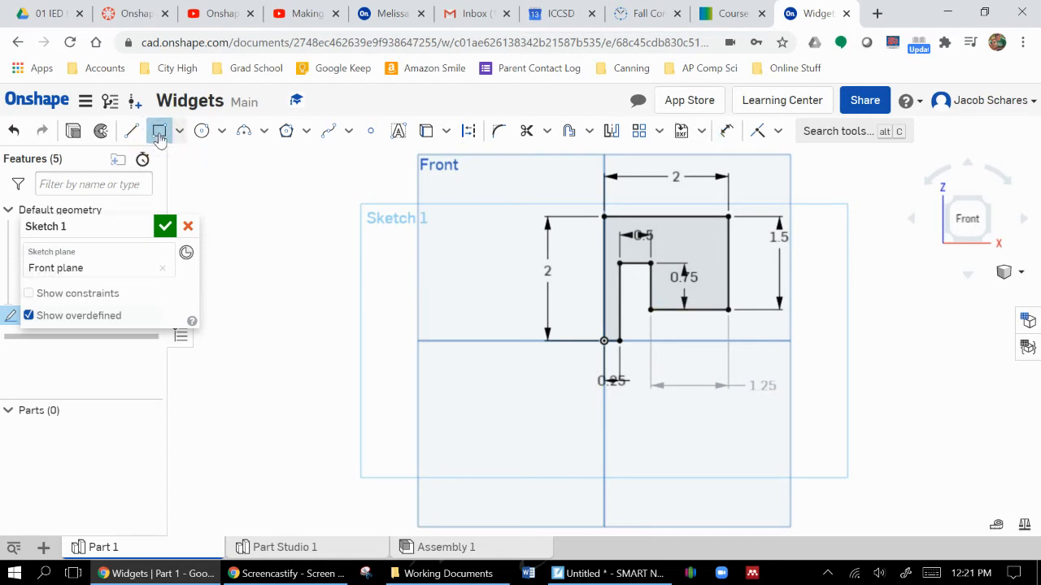
click(587, 348)
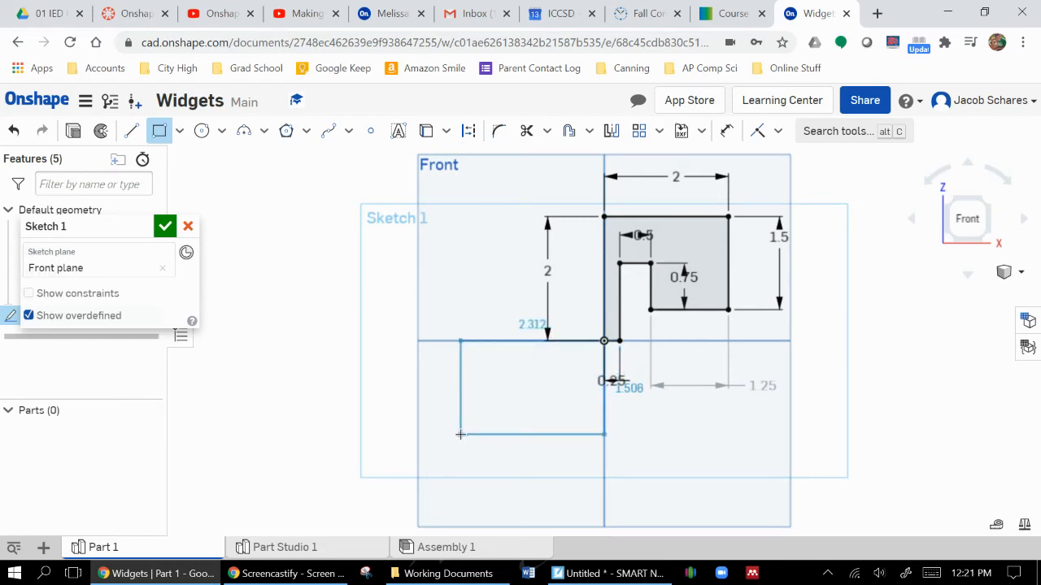
click(460, 434)
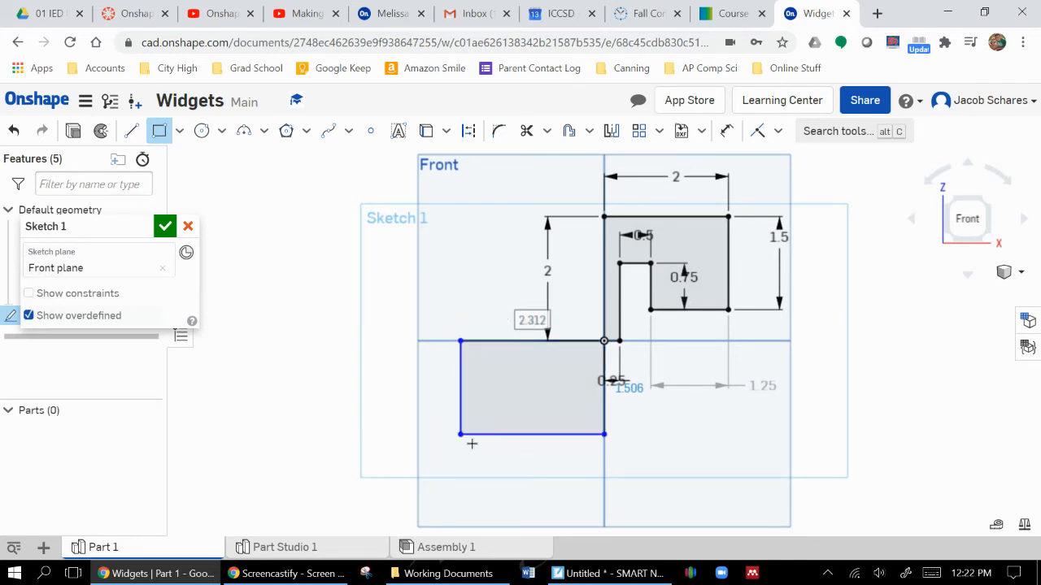
text(2.5)
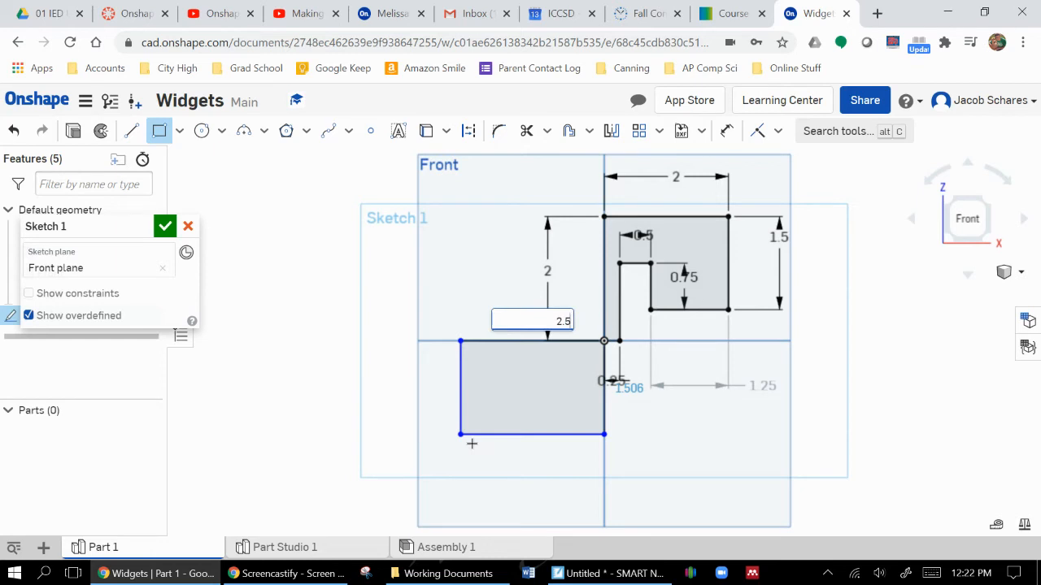
key(Return)
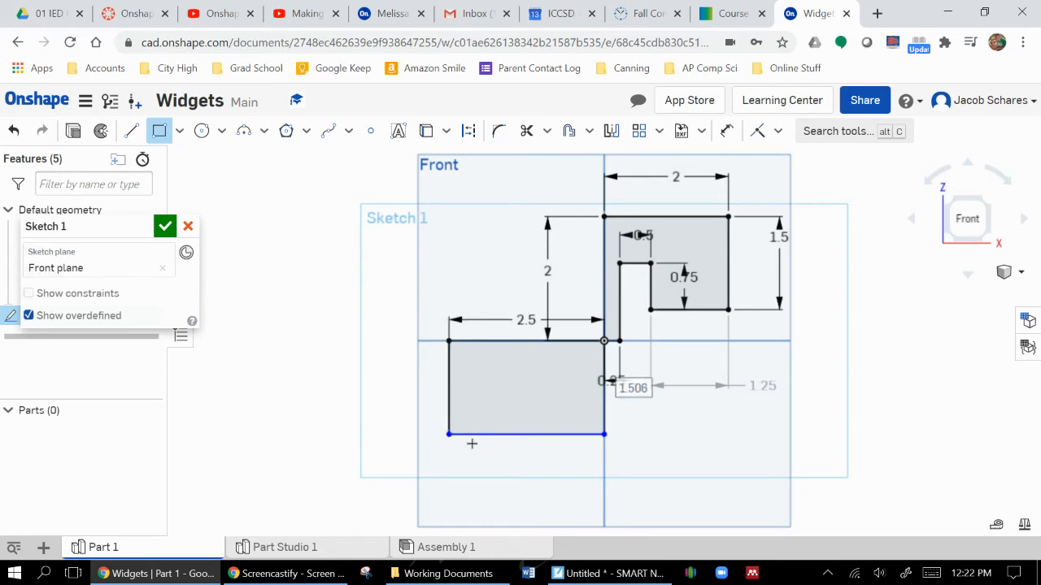
text(1)
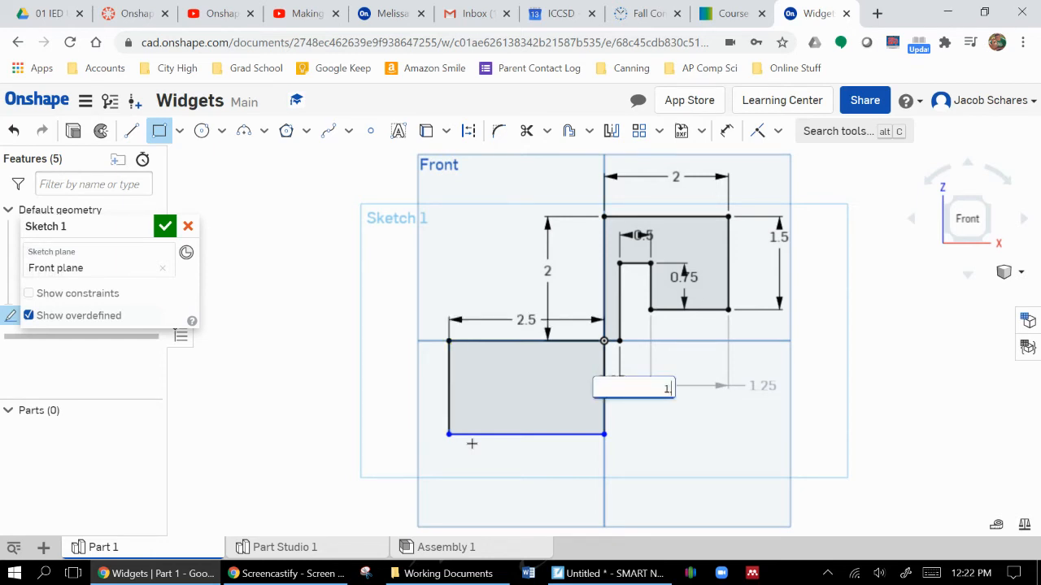
key(Return)
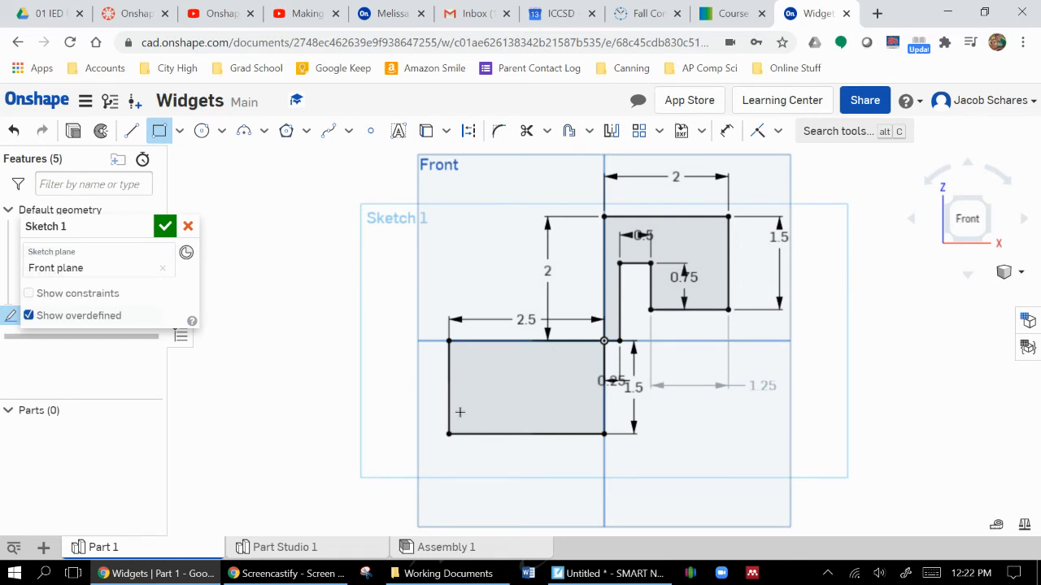
- Draw a center point circle below the hook profile and set its diameter to 1.5 in
click(221, 131)
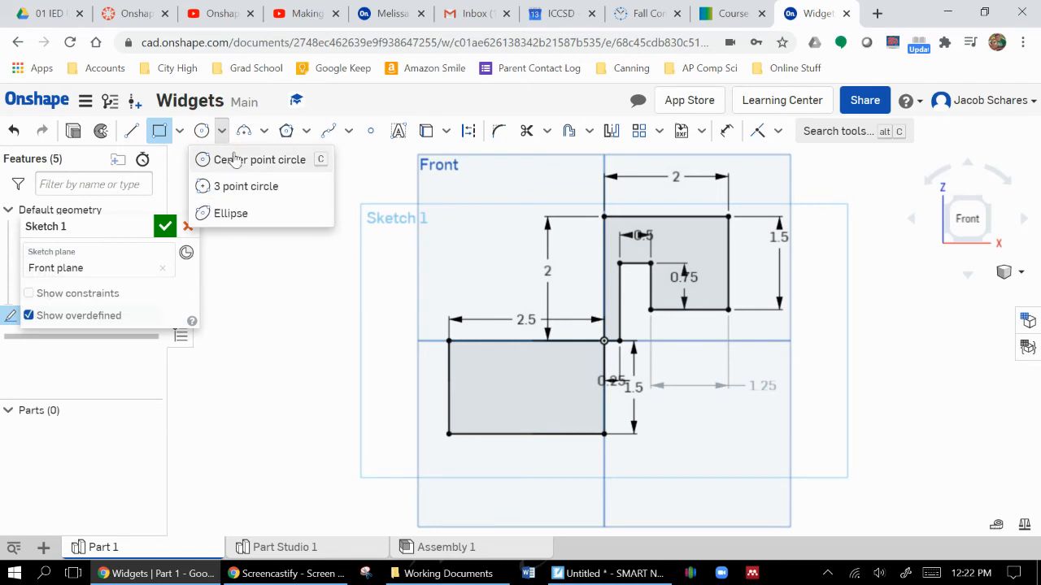
click(232, 162)
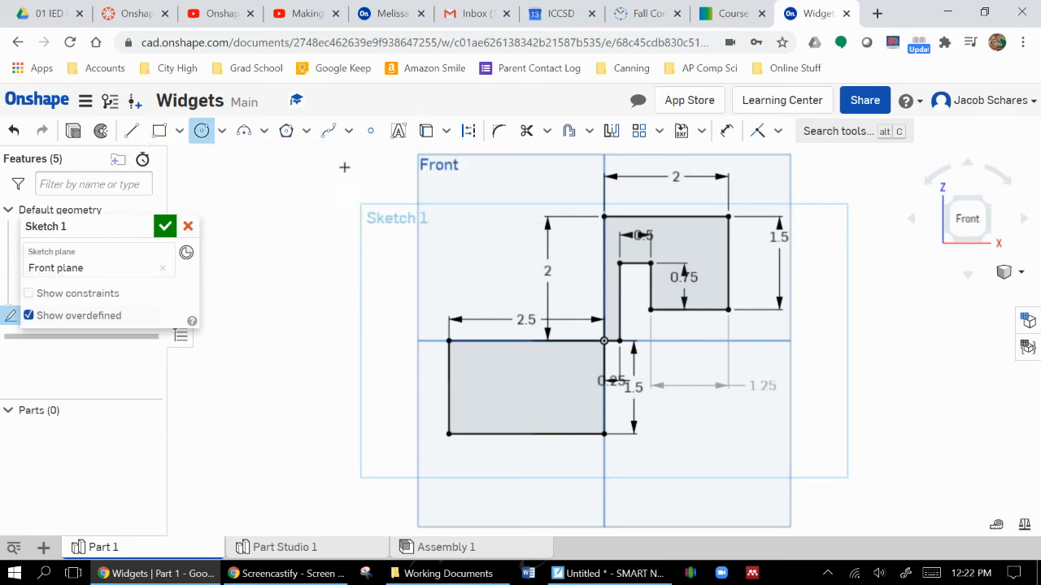
click(732, 410)
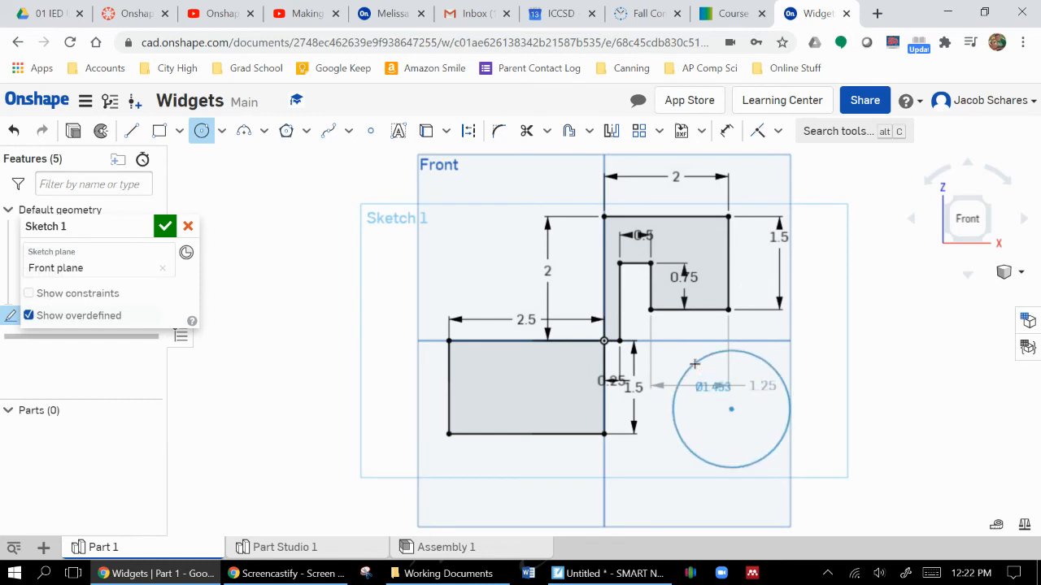
click(698, 365)
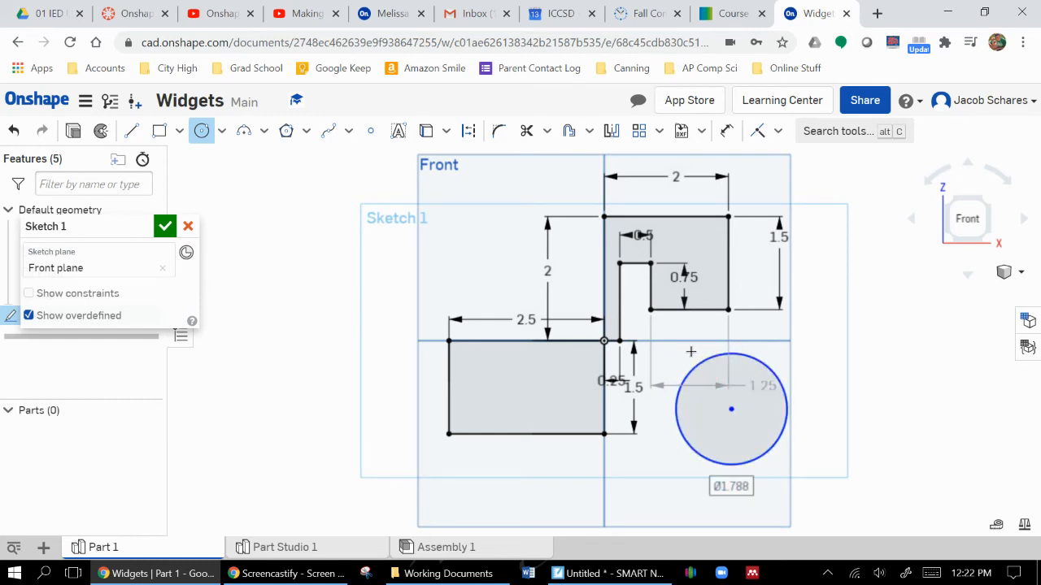
double_click(731, 486)
text(1.5)
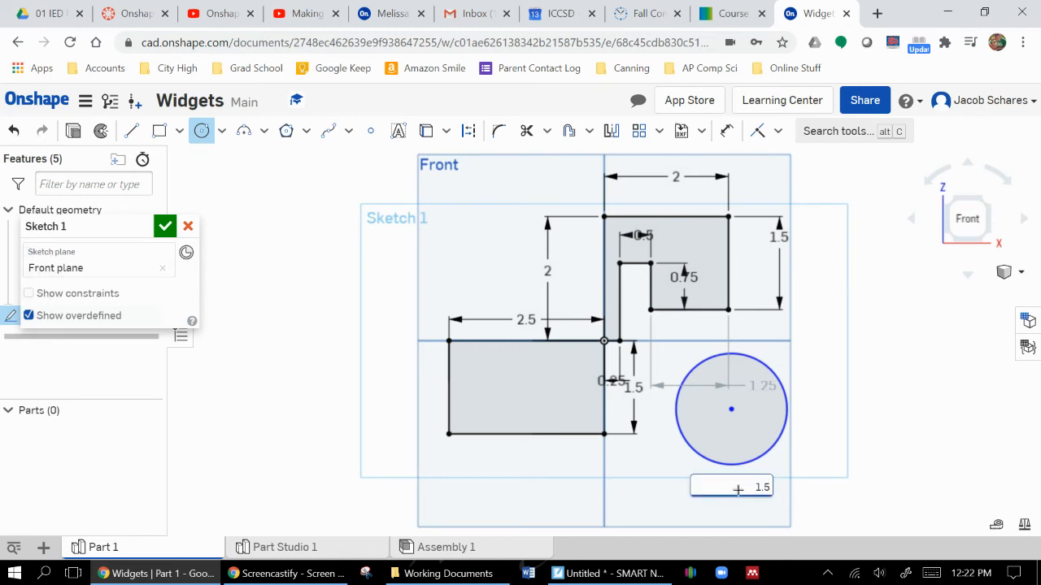
key(Return)
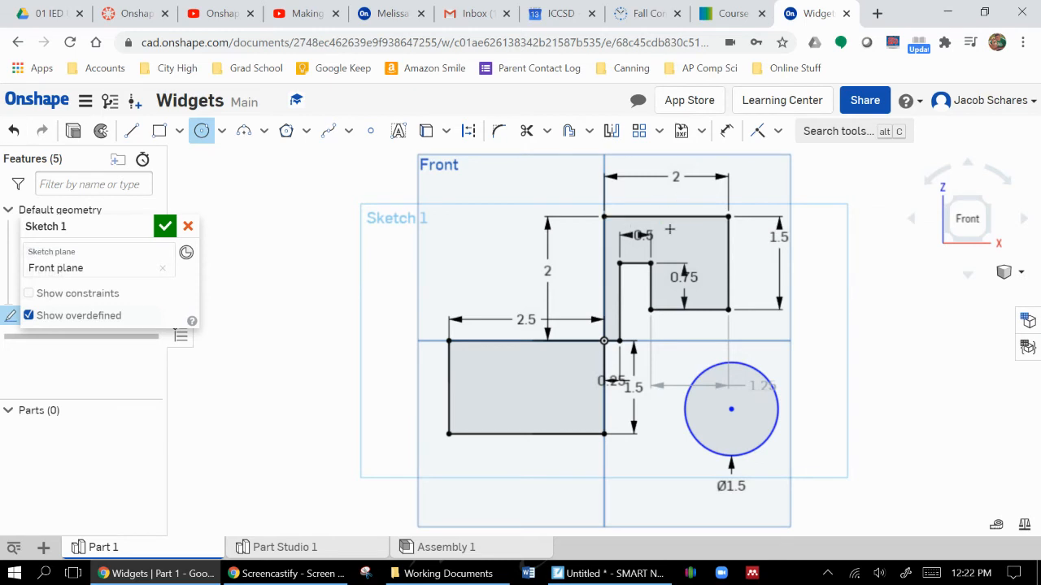
right_click(901, 301)
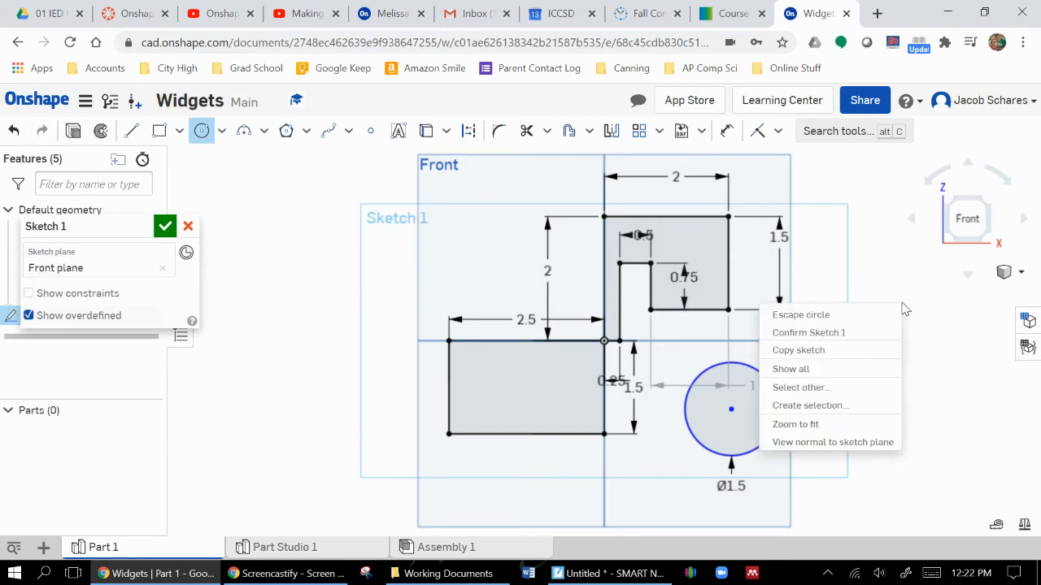
click(853, 313)
- Move the circle above the rectangle by its center and dimension that center 1.5 in horizontally from the origin
click(760, 410)
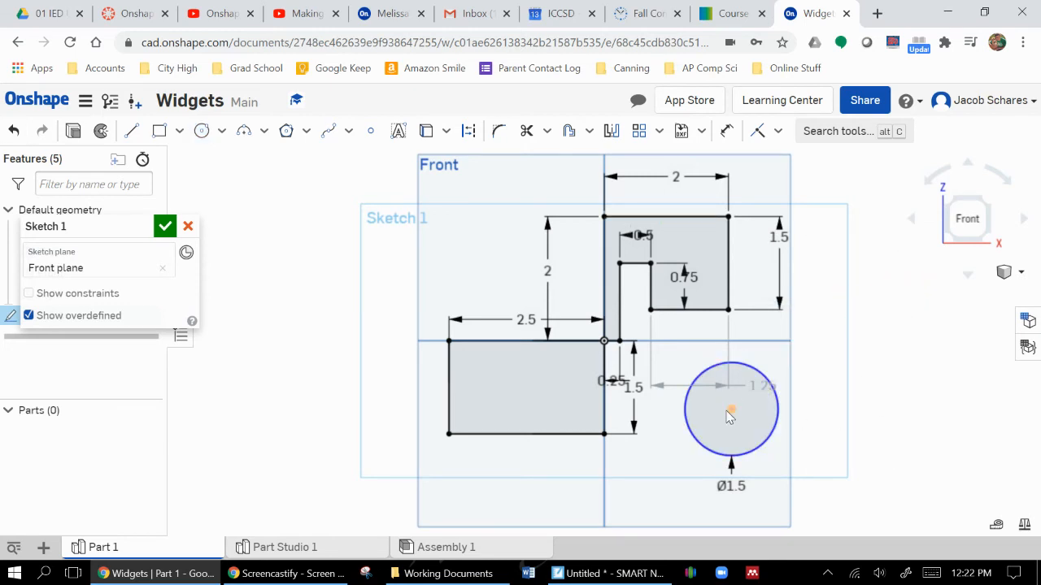
mouse_move(730, 413)
mouse_down()
mouse_move(674, 416)
mouse_move(750, 413)
mouse_move(703, 416)
mouse_move(674, 402)
mouse_move(678, 346)
mouse_move(513, 260)
mouse_up()
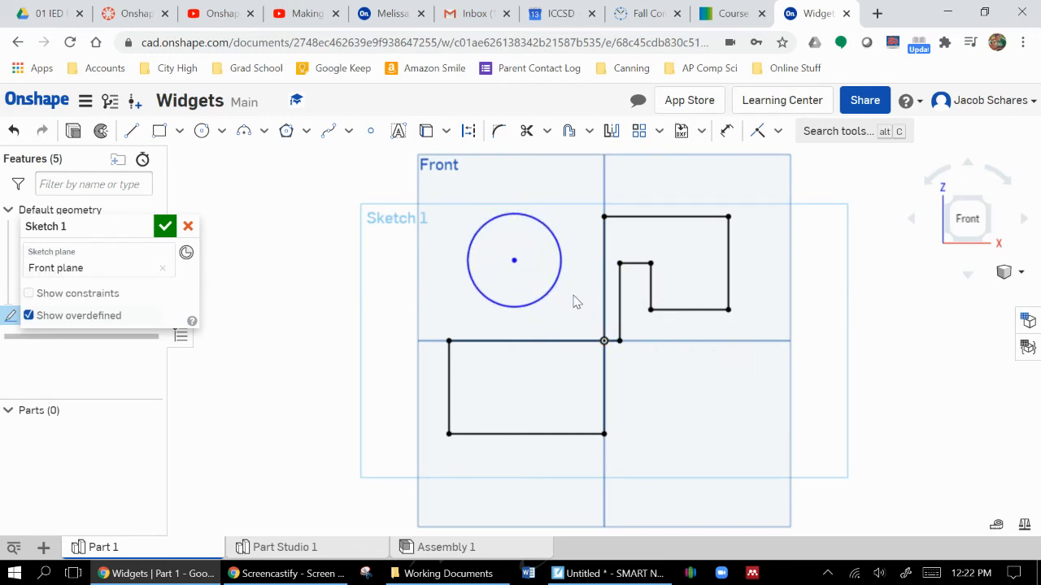
click(726, 130)
click(604, 341)
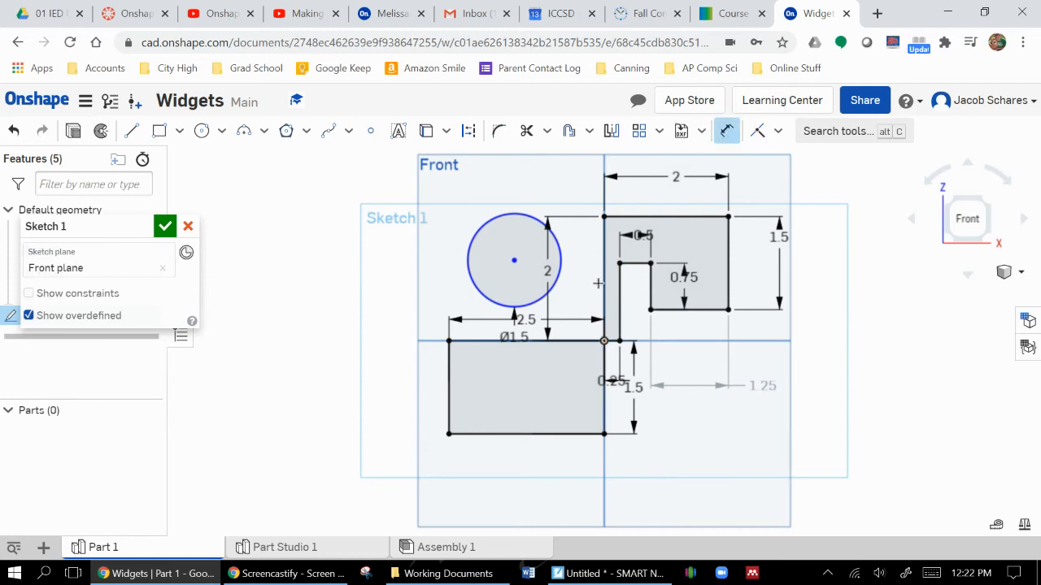
click(510, 260)
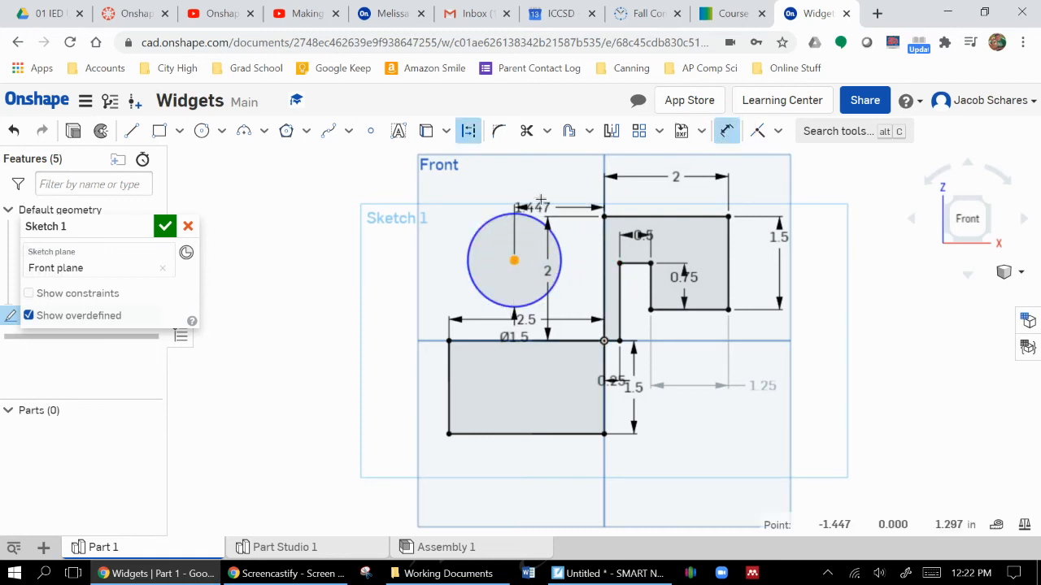
click(551, 178)
text(1.5)
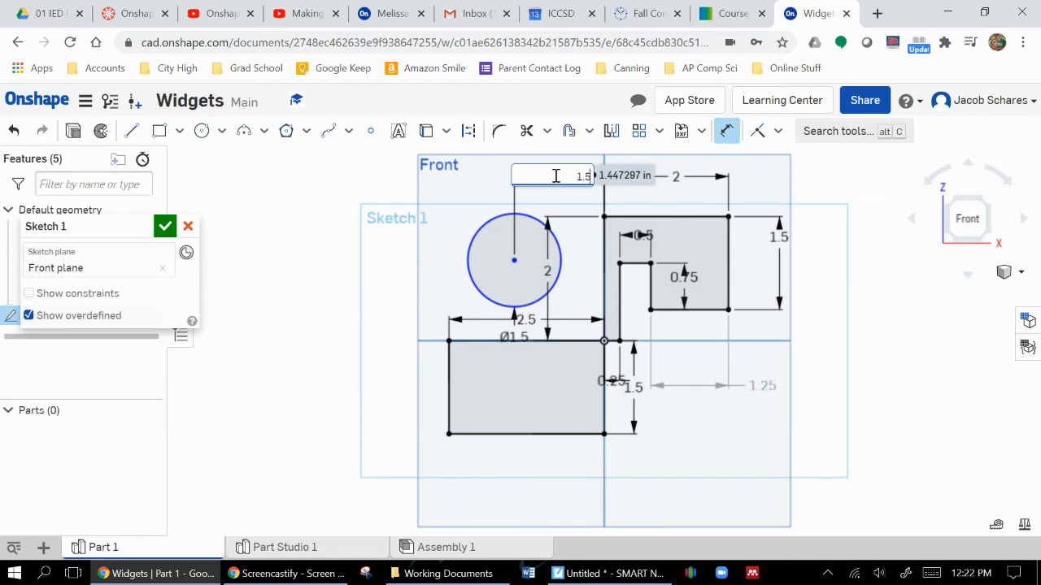
key(Return)
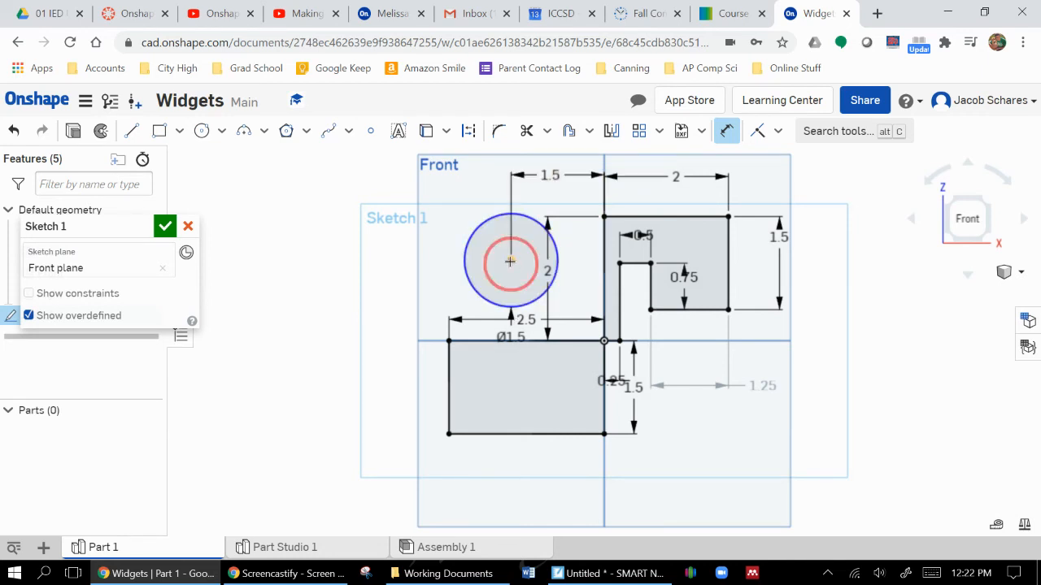
- Dimension the circle's center 1.5 in vertically above the rectangle's top edge
click(511, 260)
click(470, 340)
click(428, 290)
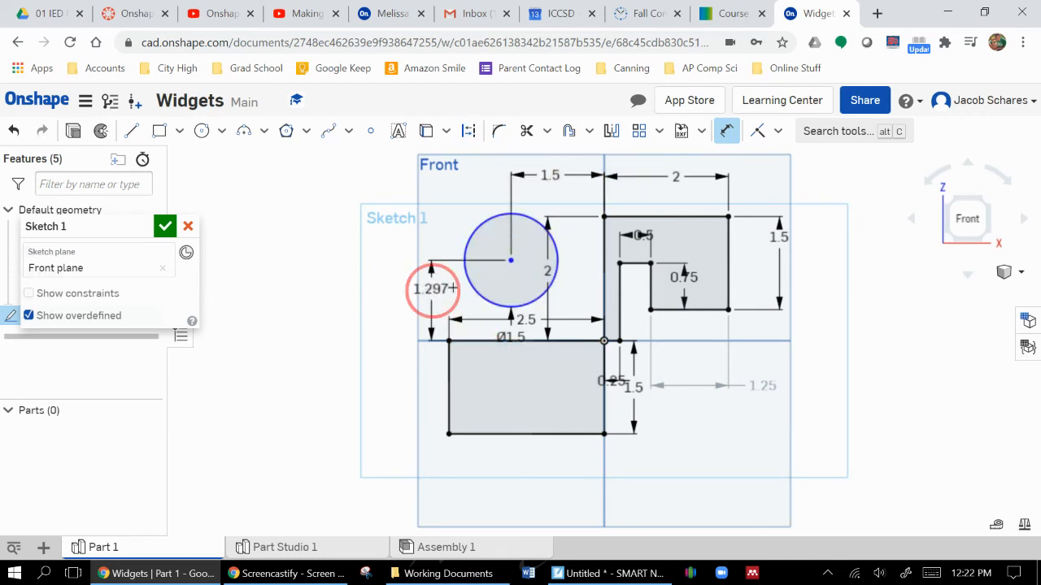
key(Return)
text(1.5)
key(Return)
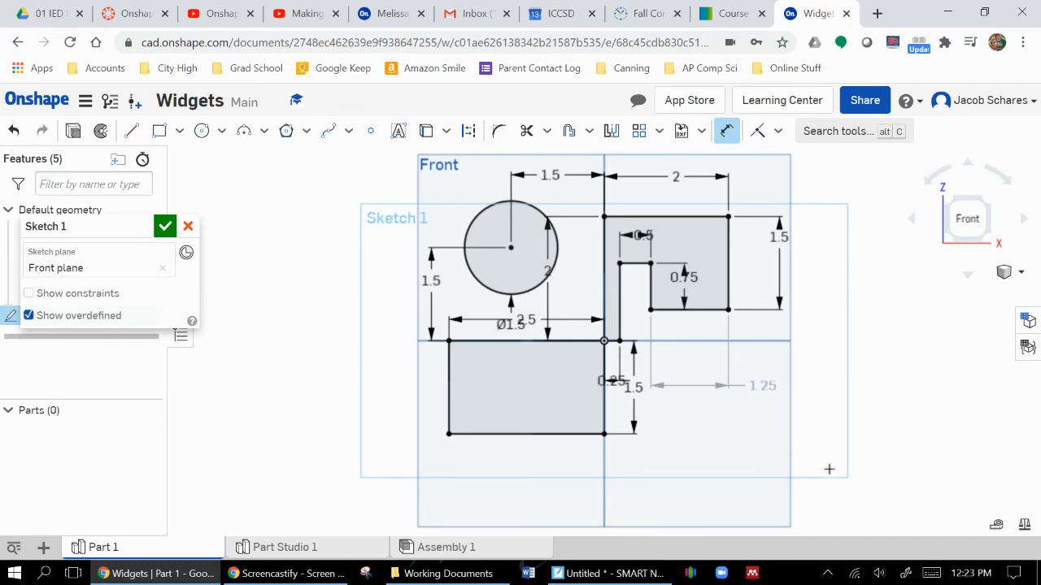
right_click(279, 293)
click(299, 304)
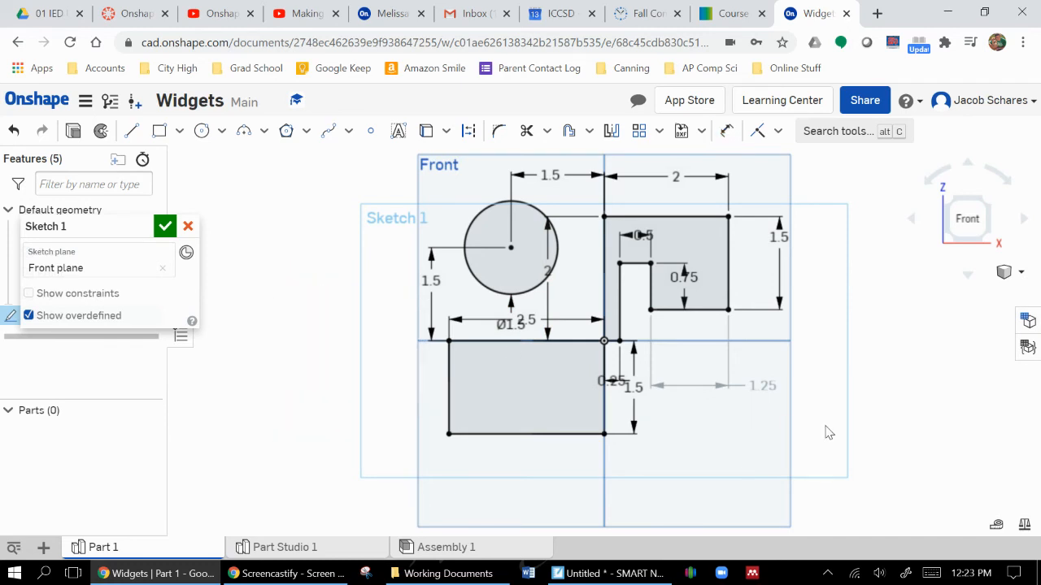
- Delete all the shapes and dimensions from the sketch
mouse_move(816, 485)
mouse_down()
mouse_move(483, 220)
mouse_move(379, 158)
mouse_up()
key(Delete)
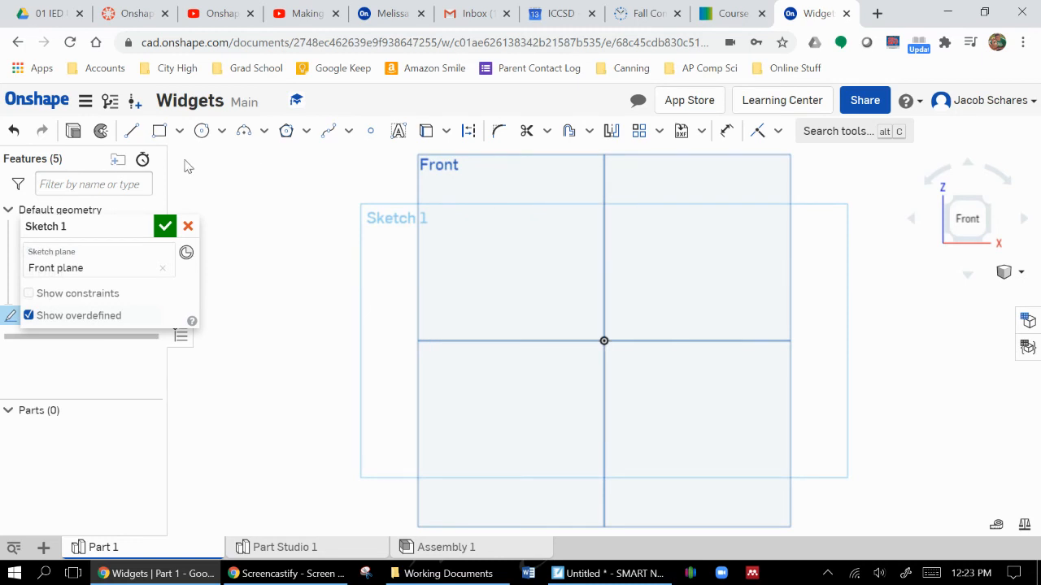
- Draw a vertical line upward from the origin and set its length to 2.375 in
click(132, 130)
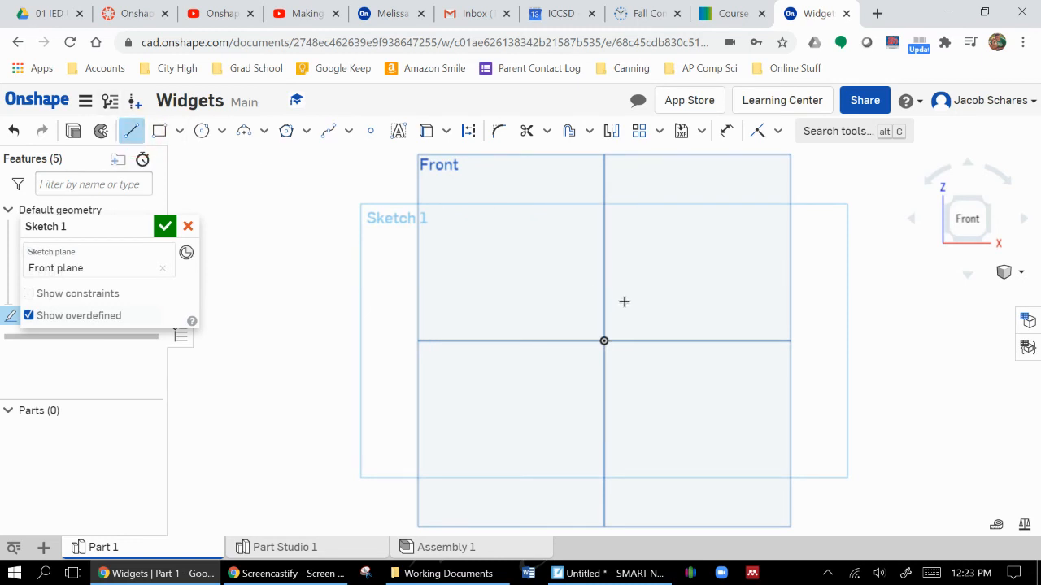
click(604, 341)
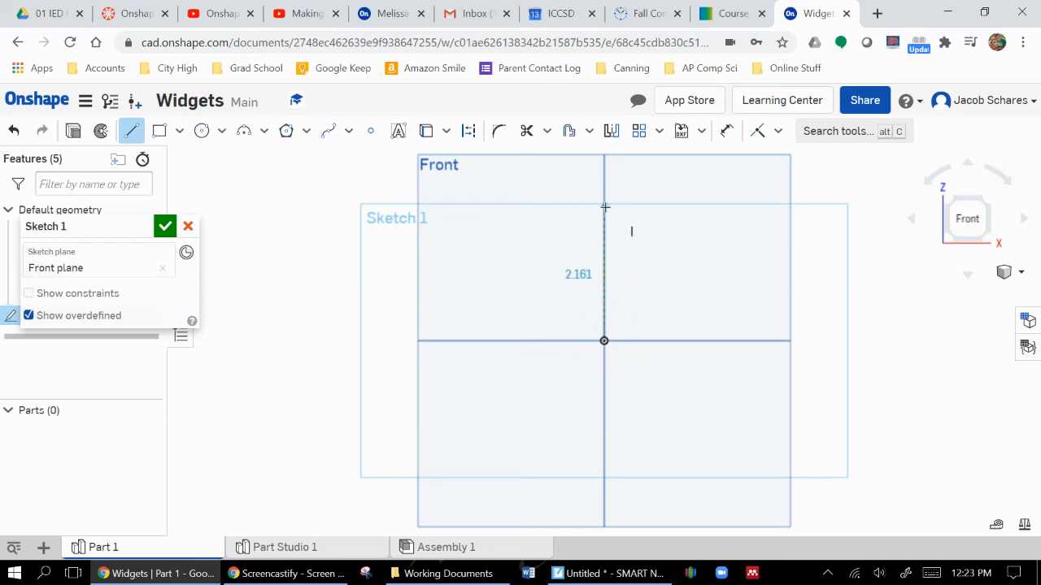
click(604, 208)
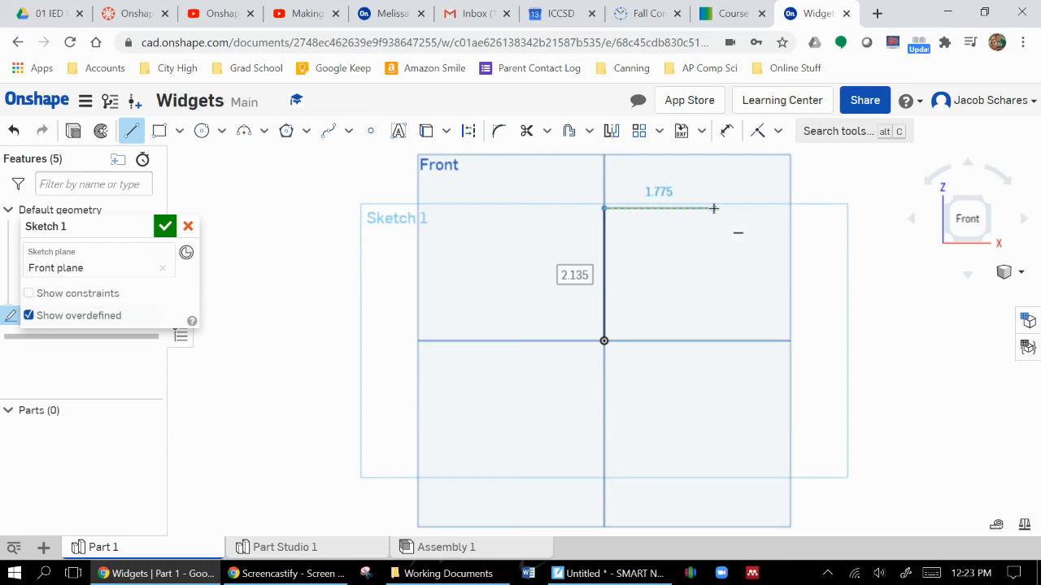
text(2.37)
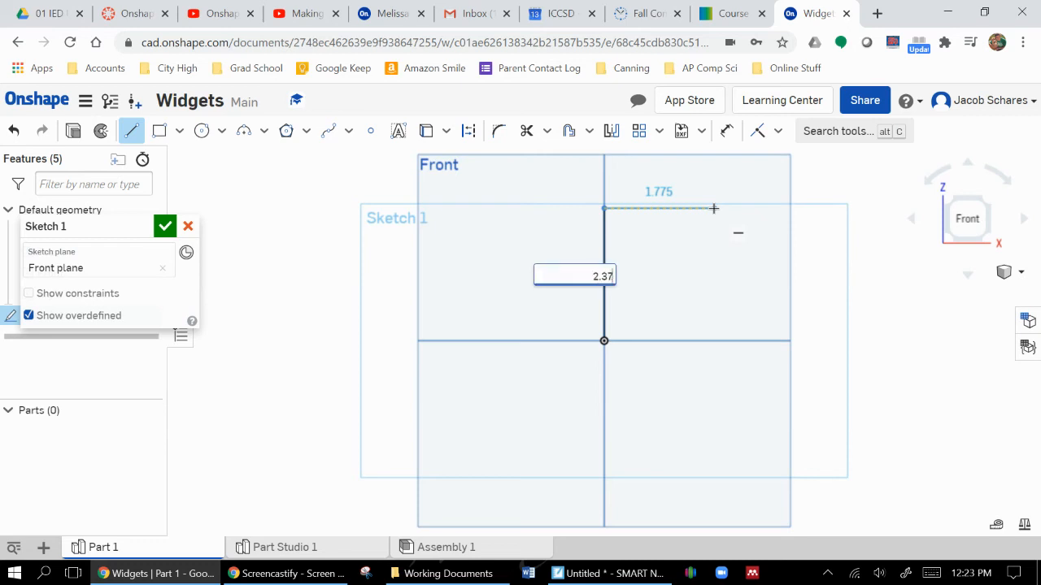
text(5)
key(Return)
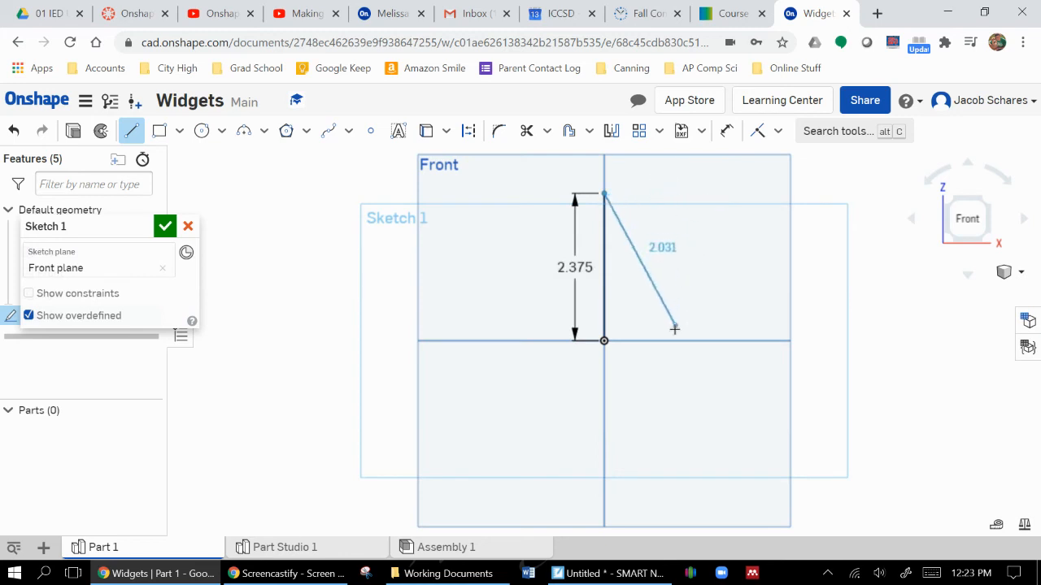
- Close a right triangle with a sloped side and a base back to the origin, set the base to 1.125 in, and confirm the sketch
click(673, 339)
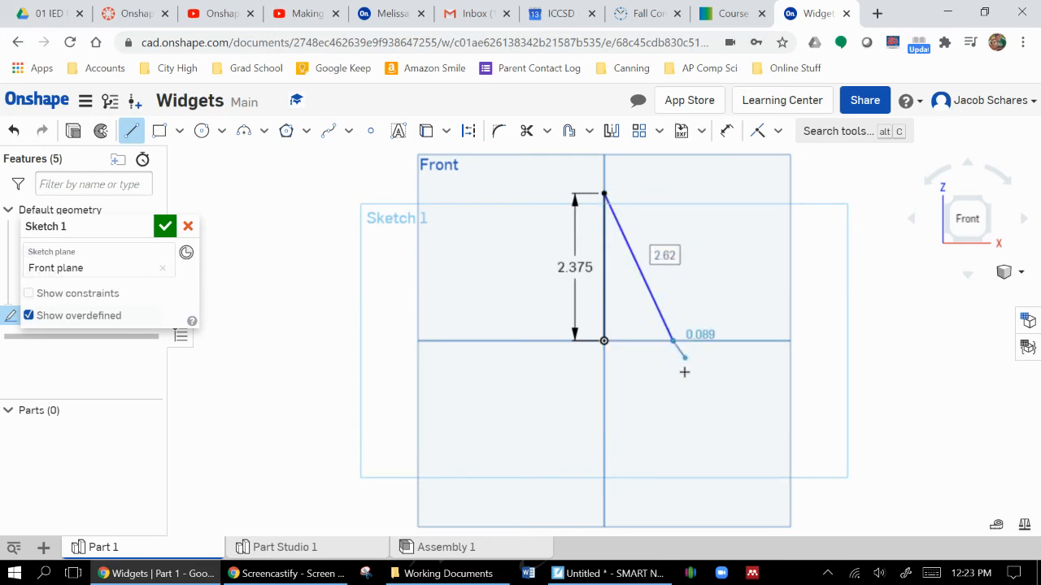
click(627, 364)
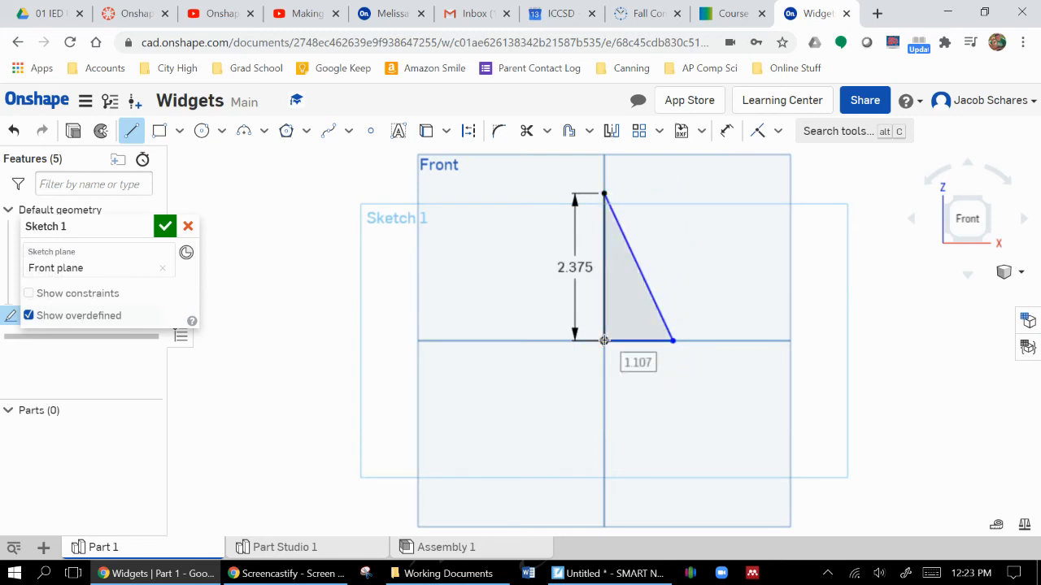
double_click(642, 362)
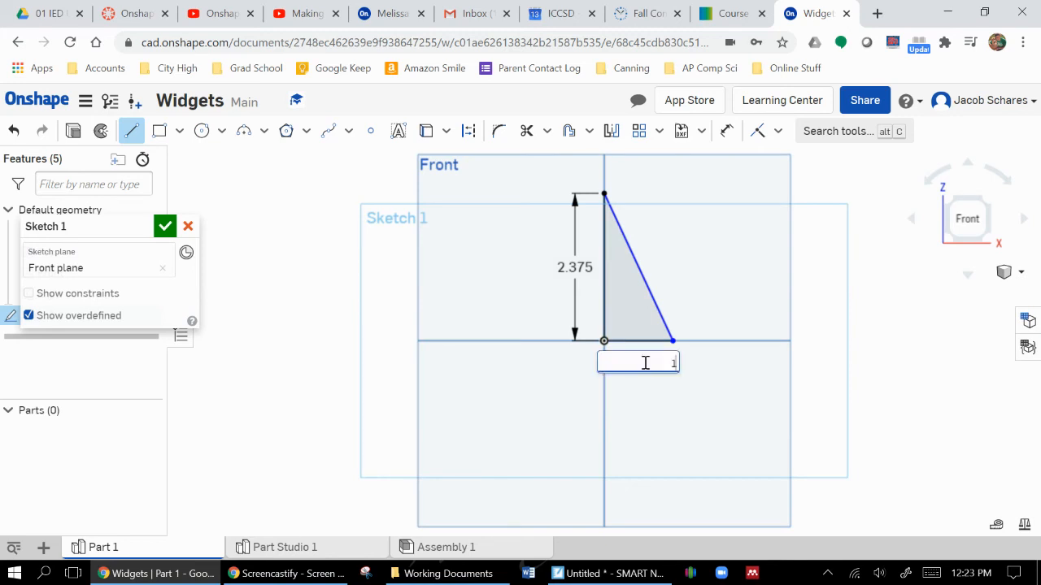
key(Return)
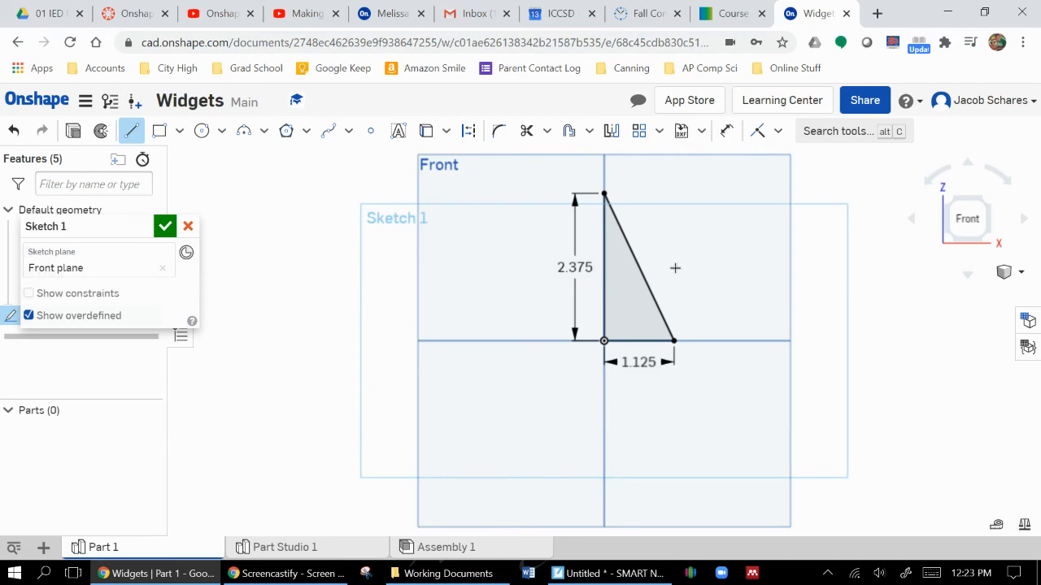
right_click(805, 295)
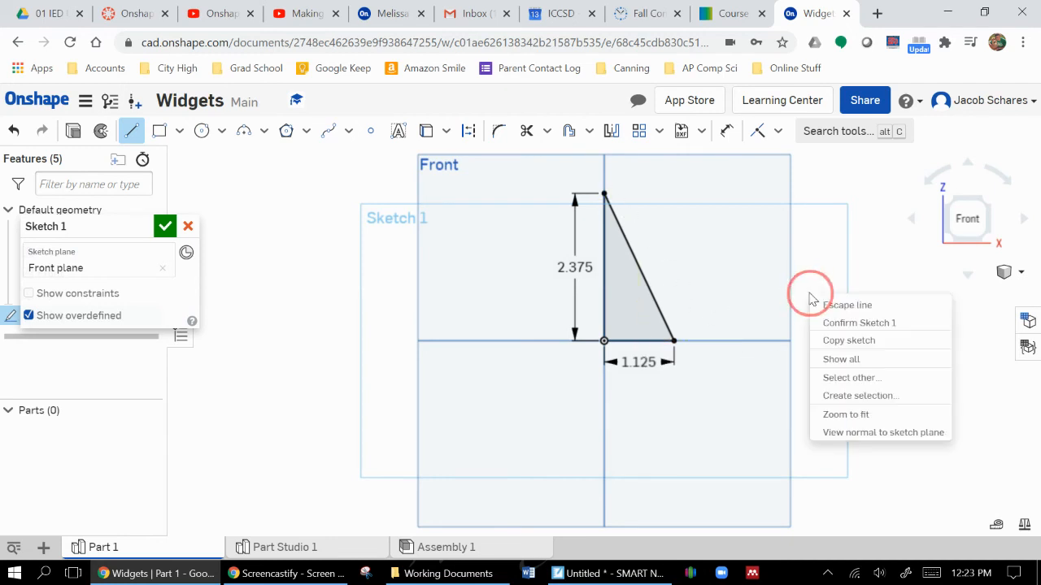
click(864, 305)
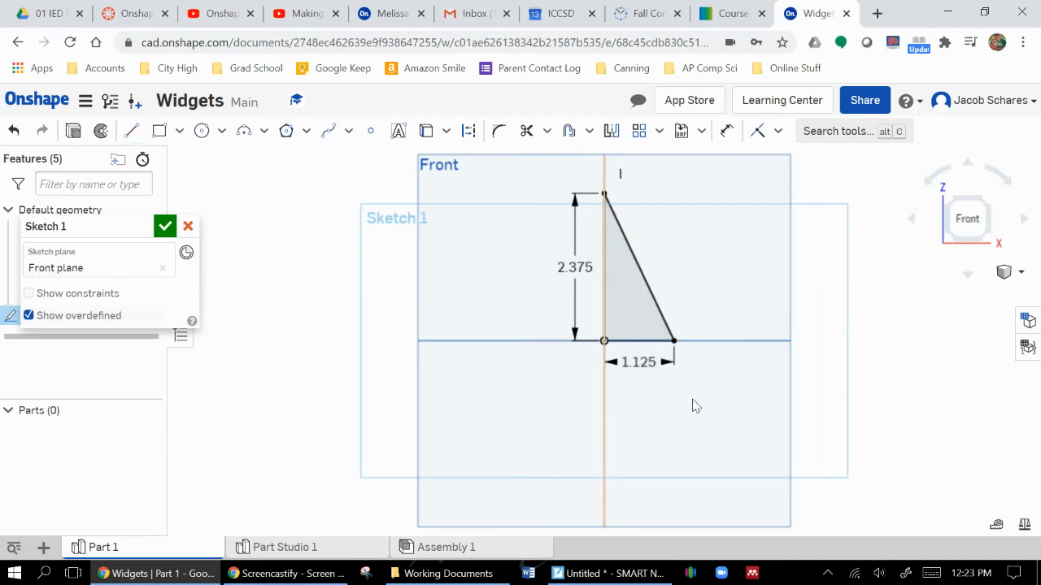
click(163, 227)
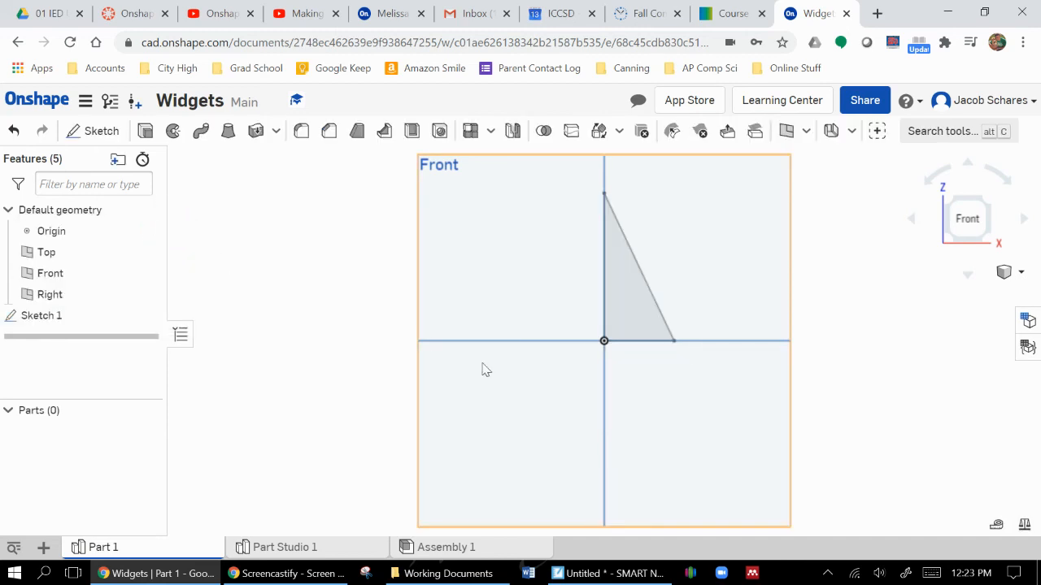
- Extrude the triangle as a new solid with a blind depth of 1.125 in
click(986, 202)
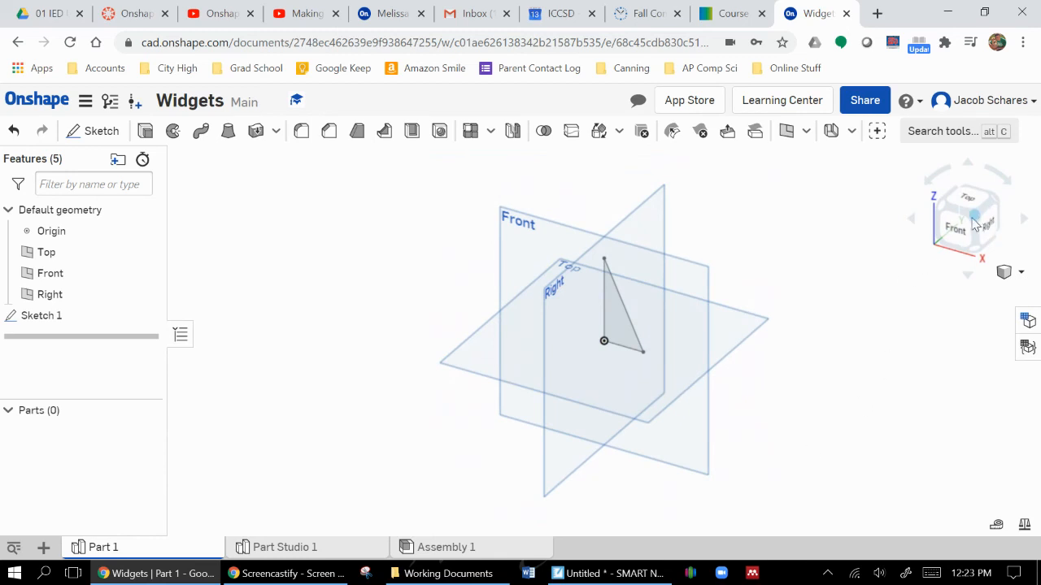
click(624, 334)
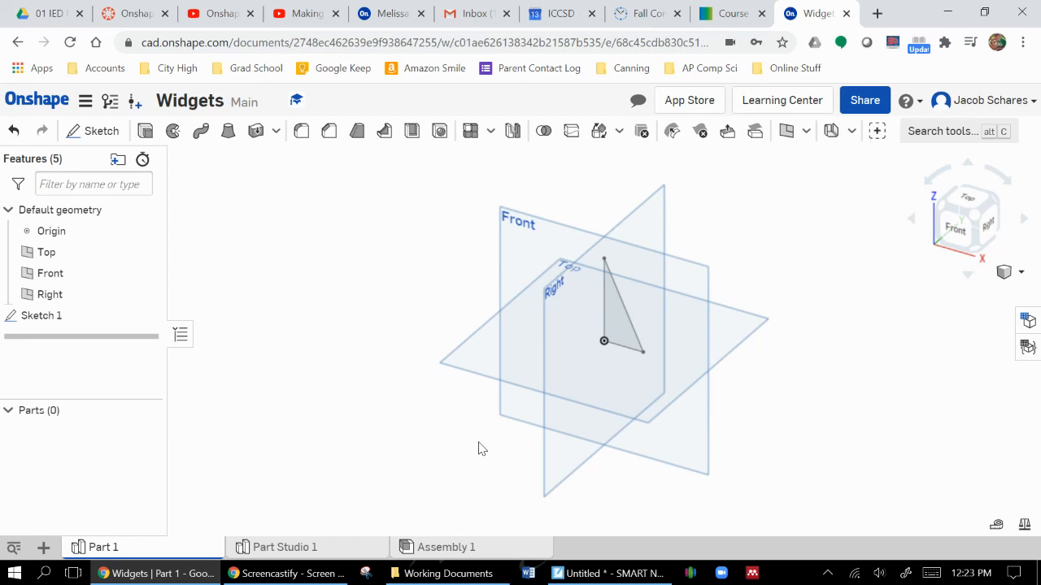
click(147, 134)
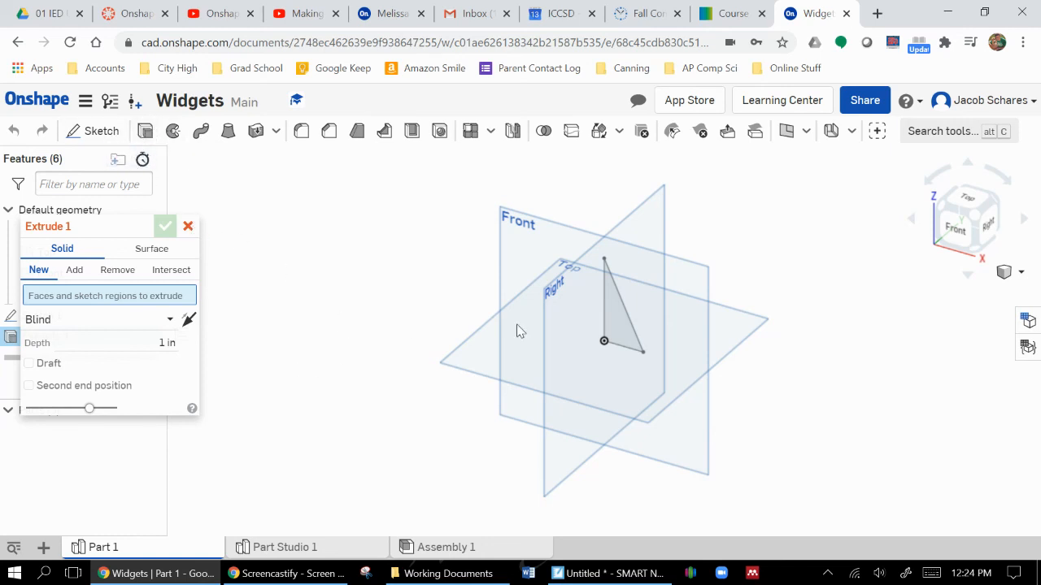
click(609, 326)
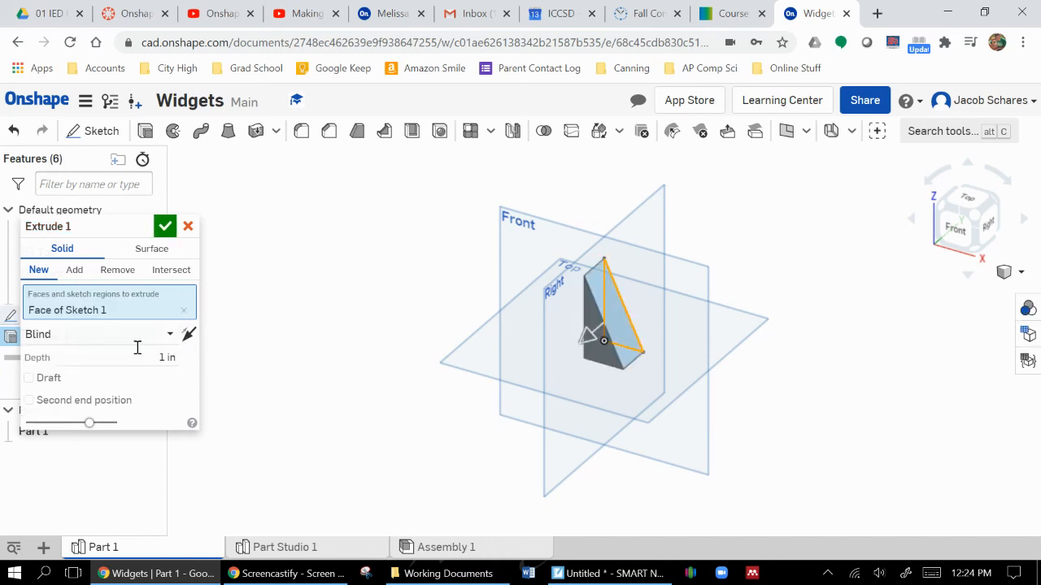
click(162, 357)
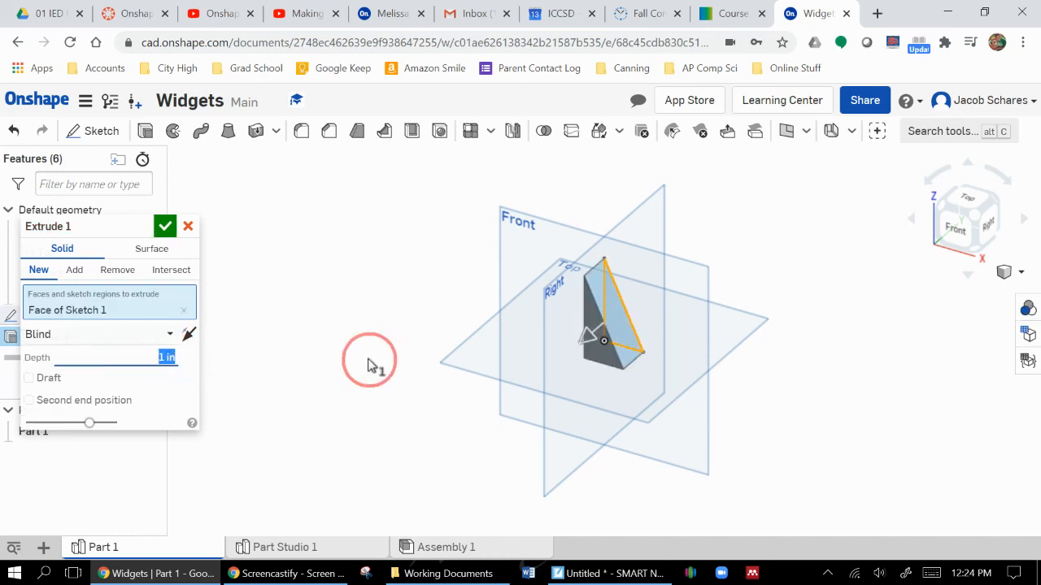
drag(580, 339, 570, 359)
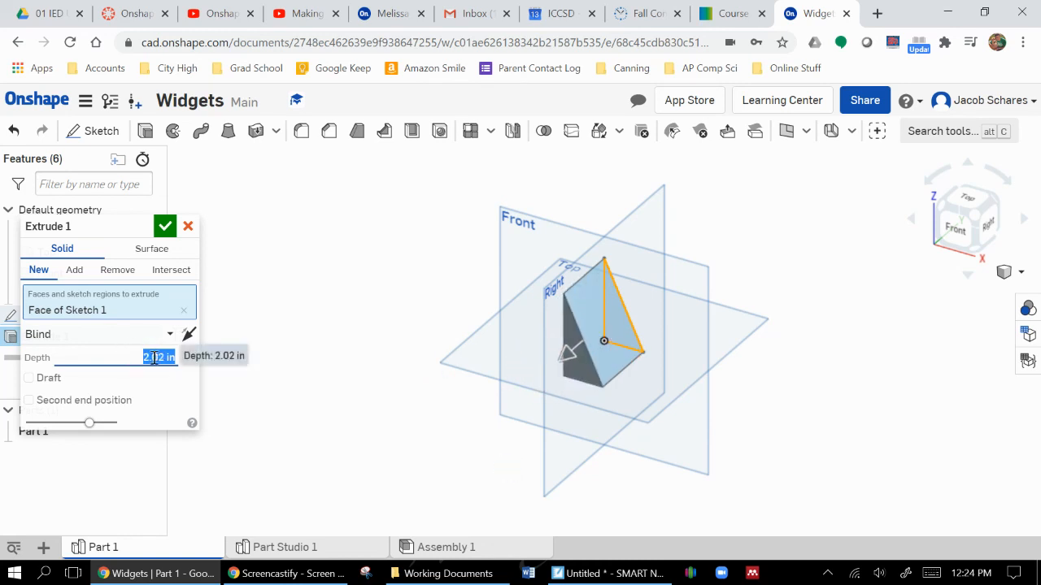
text(1.125)
key(Return)
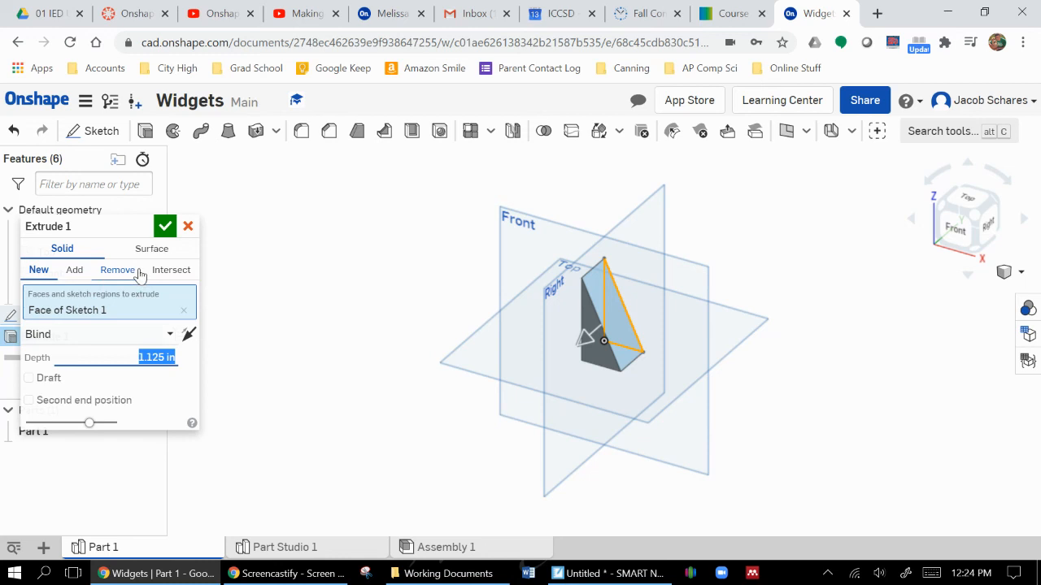
click(165, 226)
click(252, 572)
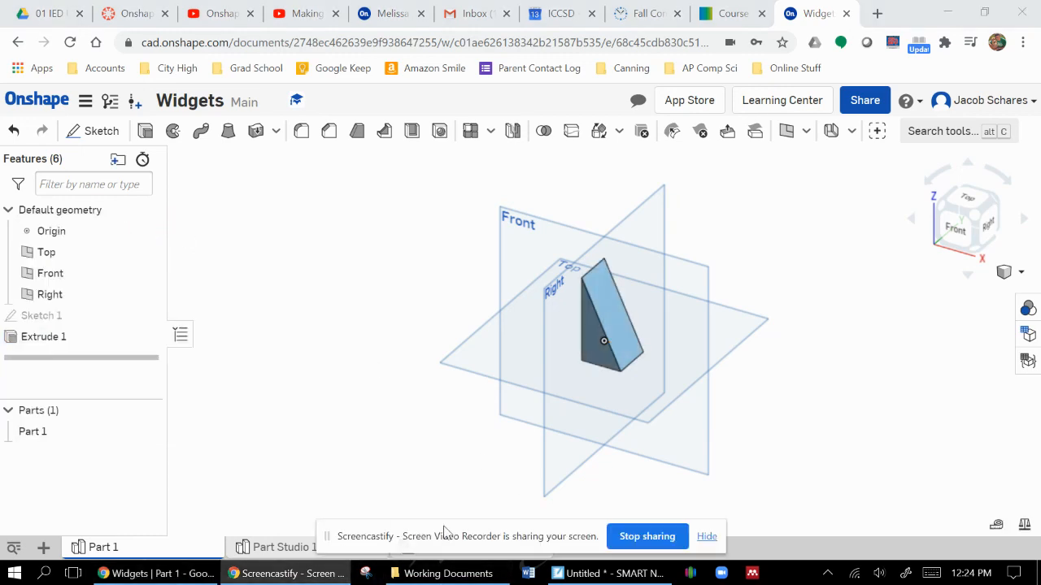